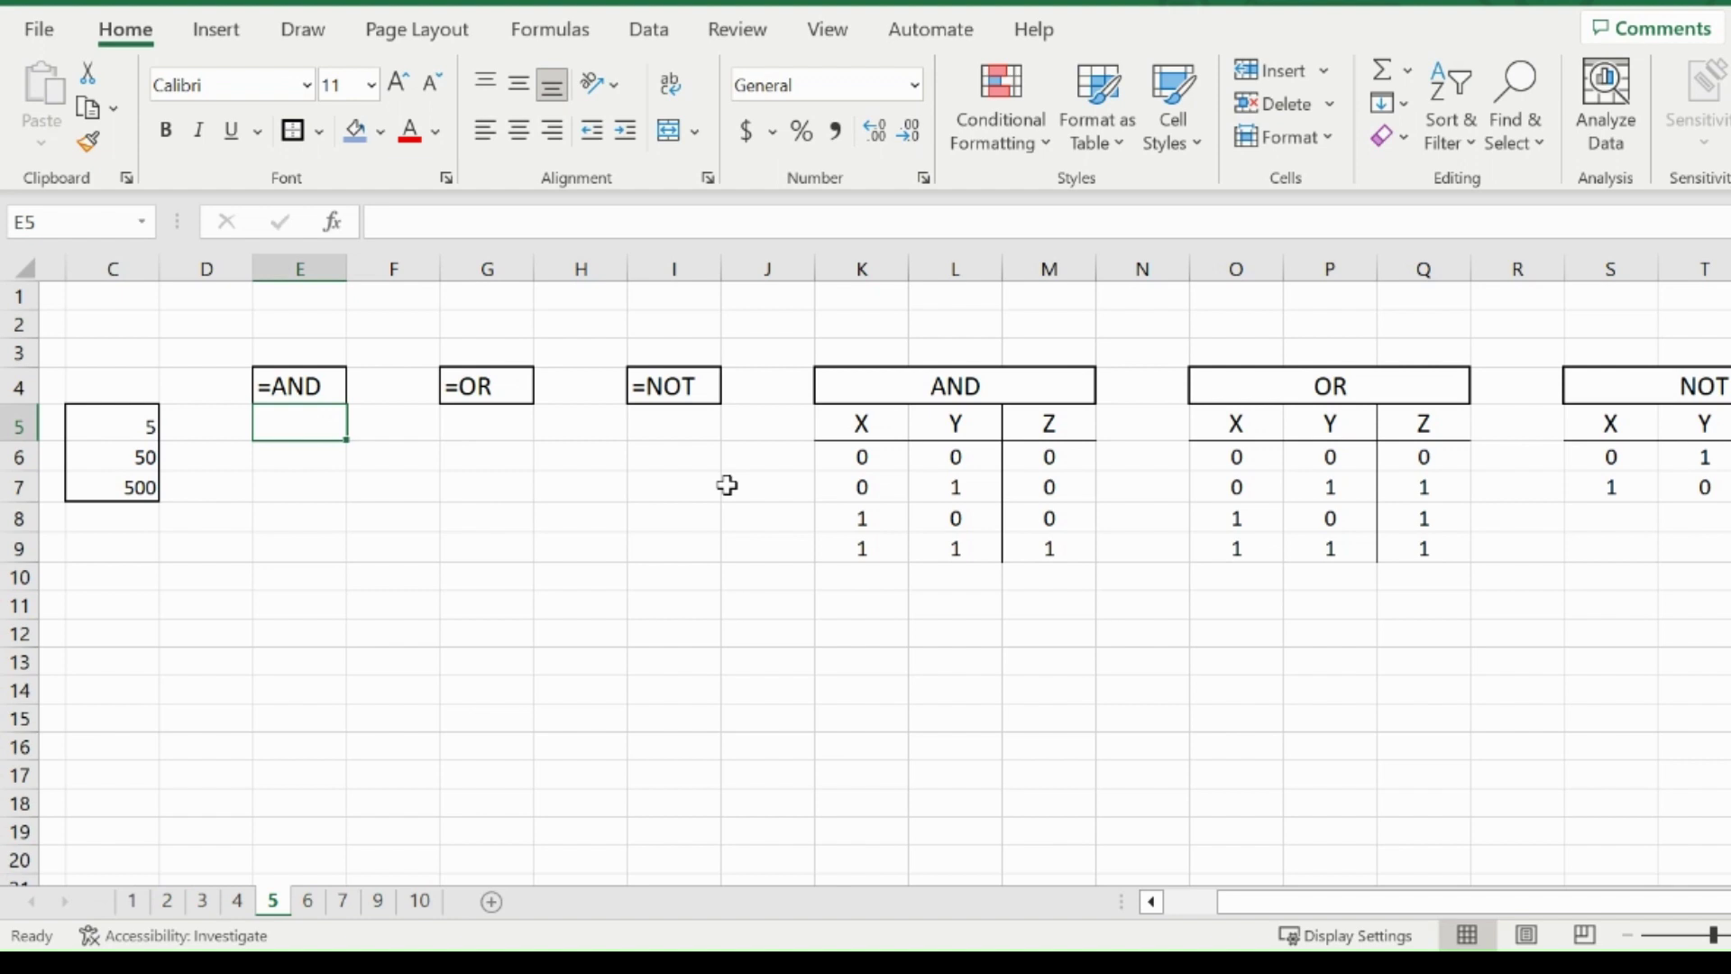
Step through the AND truth table's three rows of X, Y and Z values.
drag(1337, 905, 1374, 894)
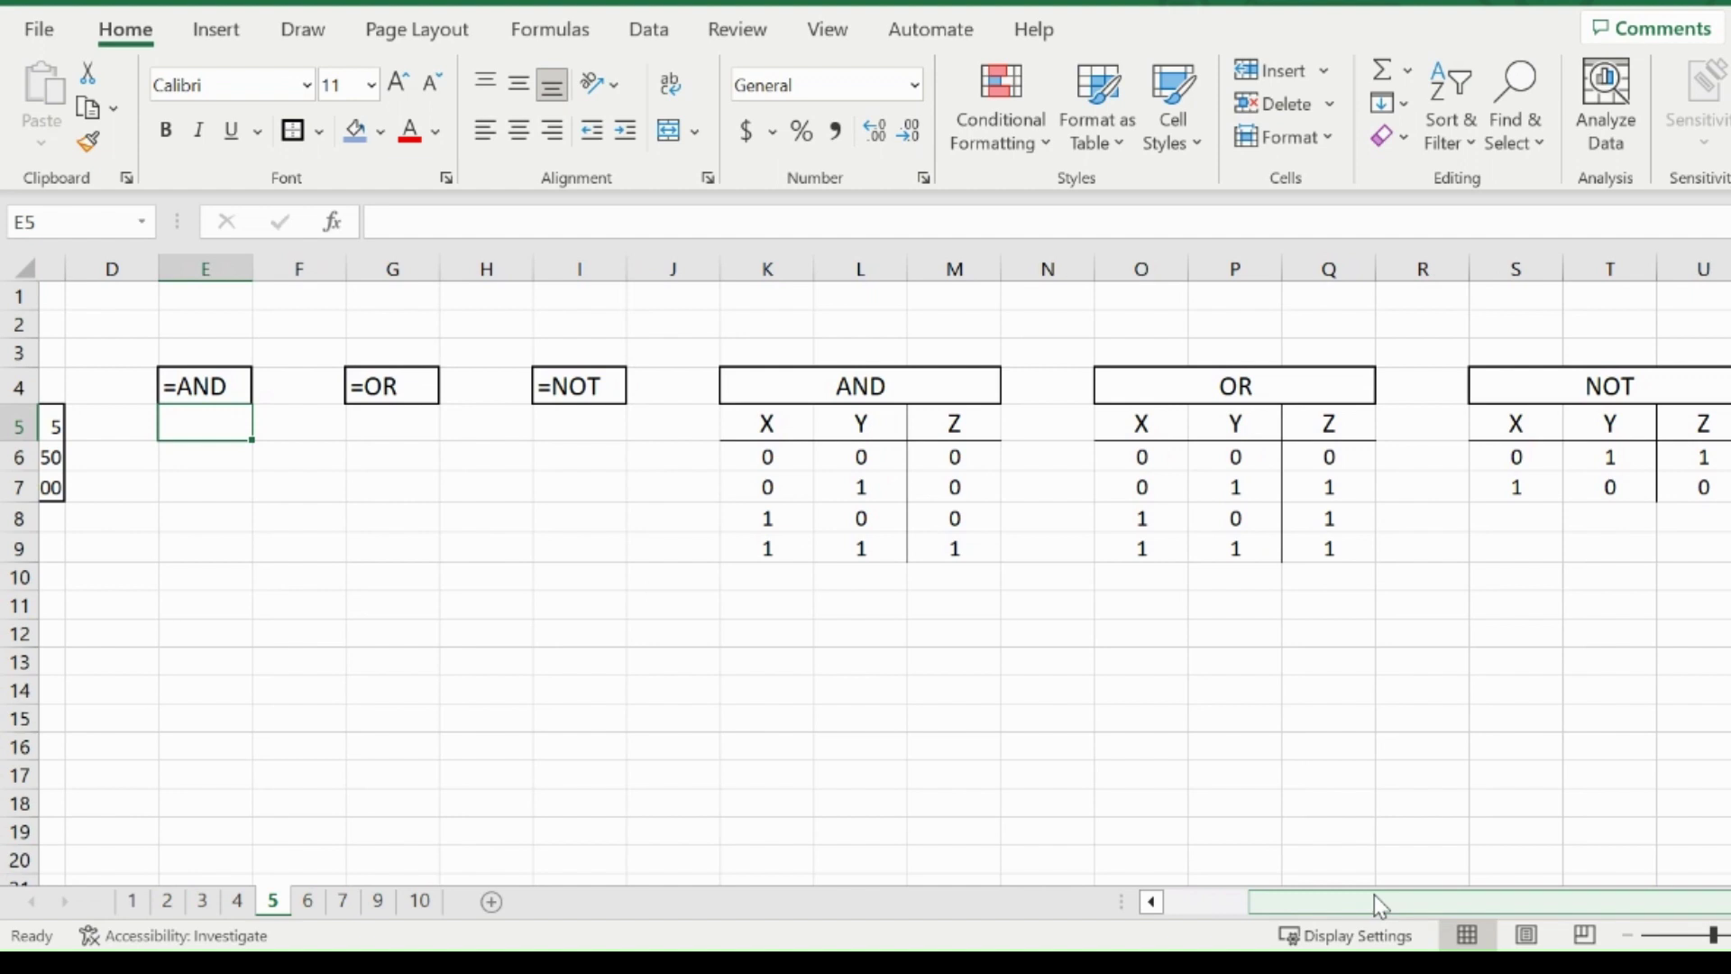
click(787, 456)
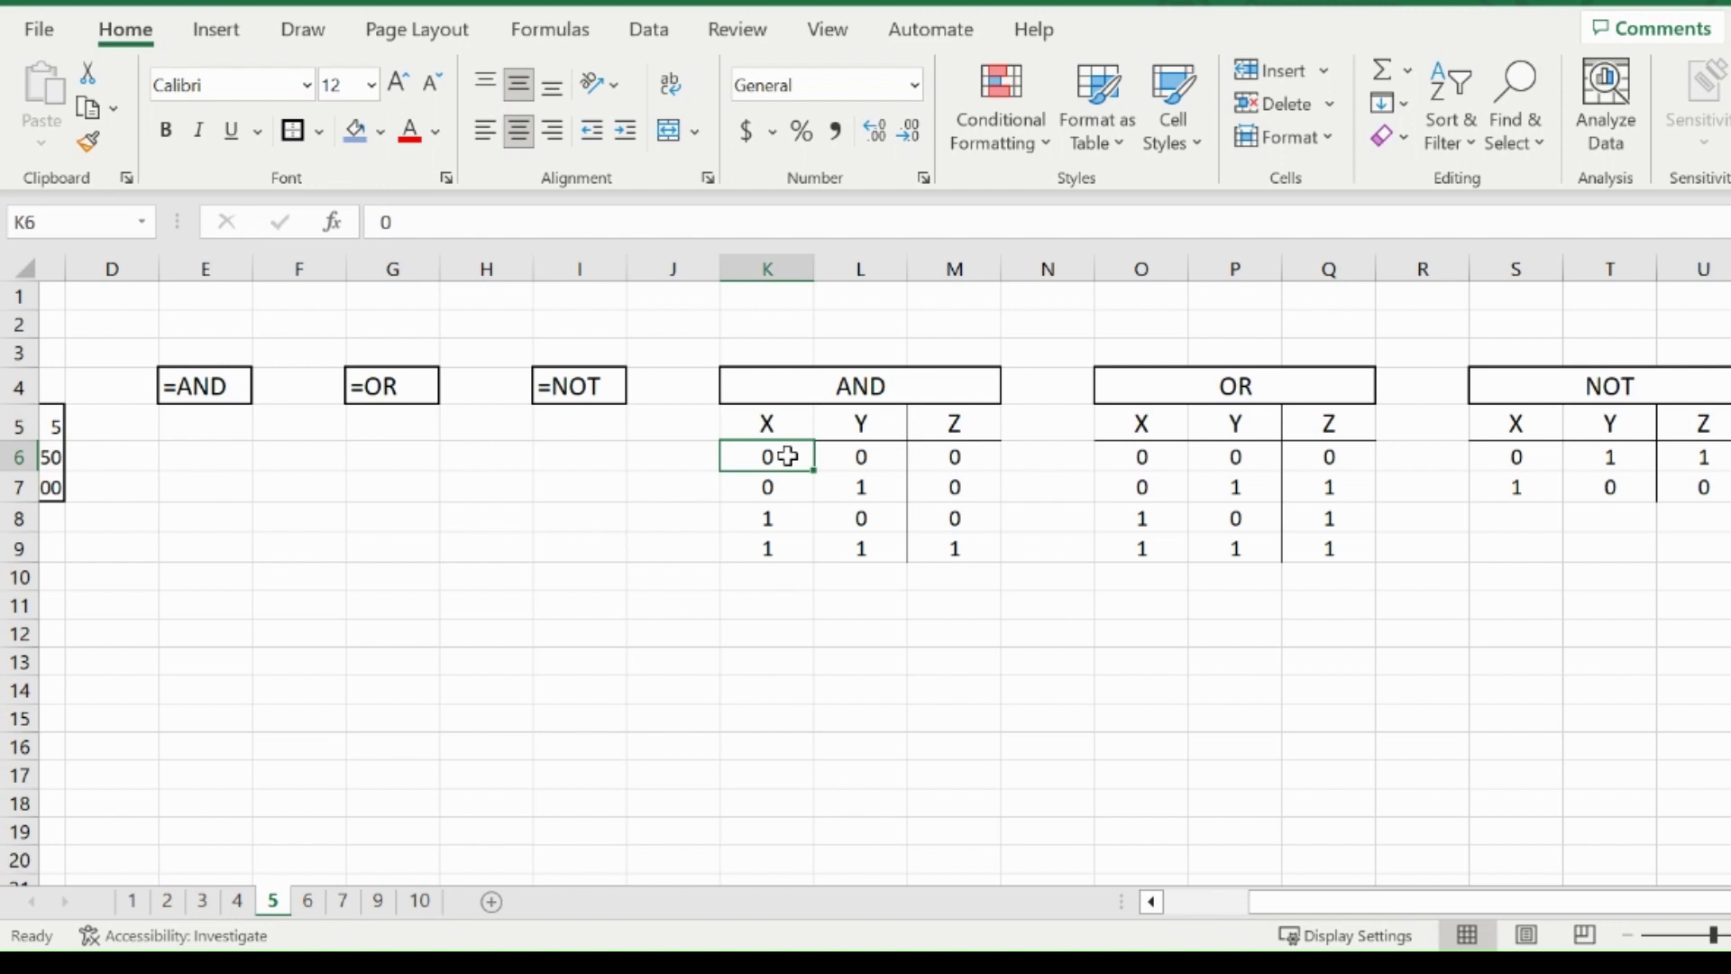
key(Right)
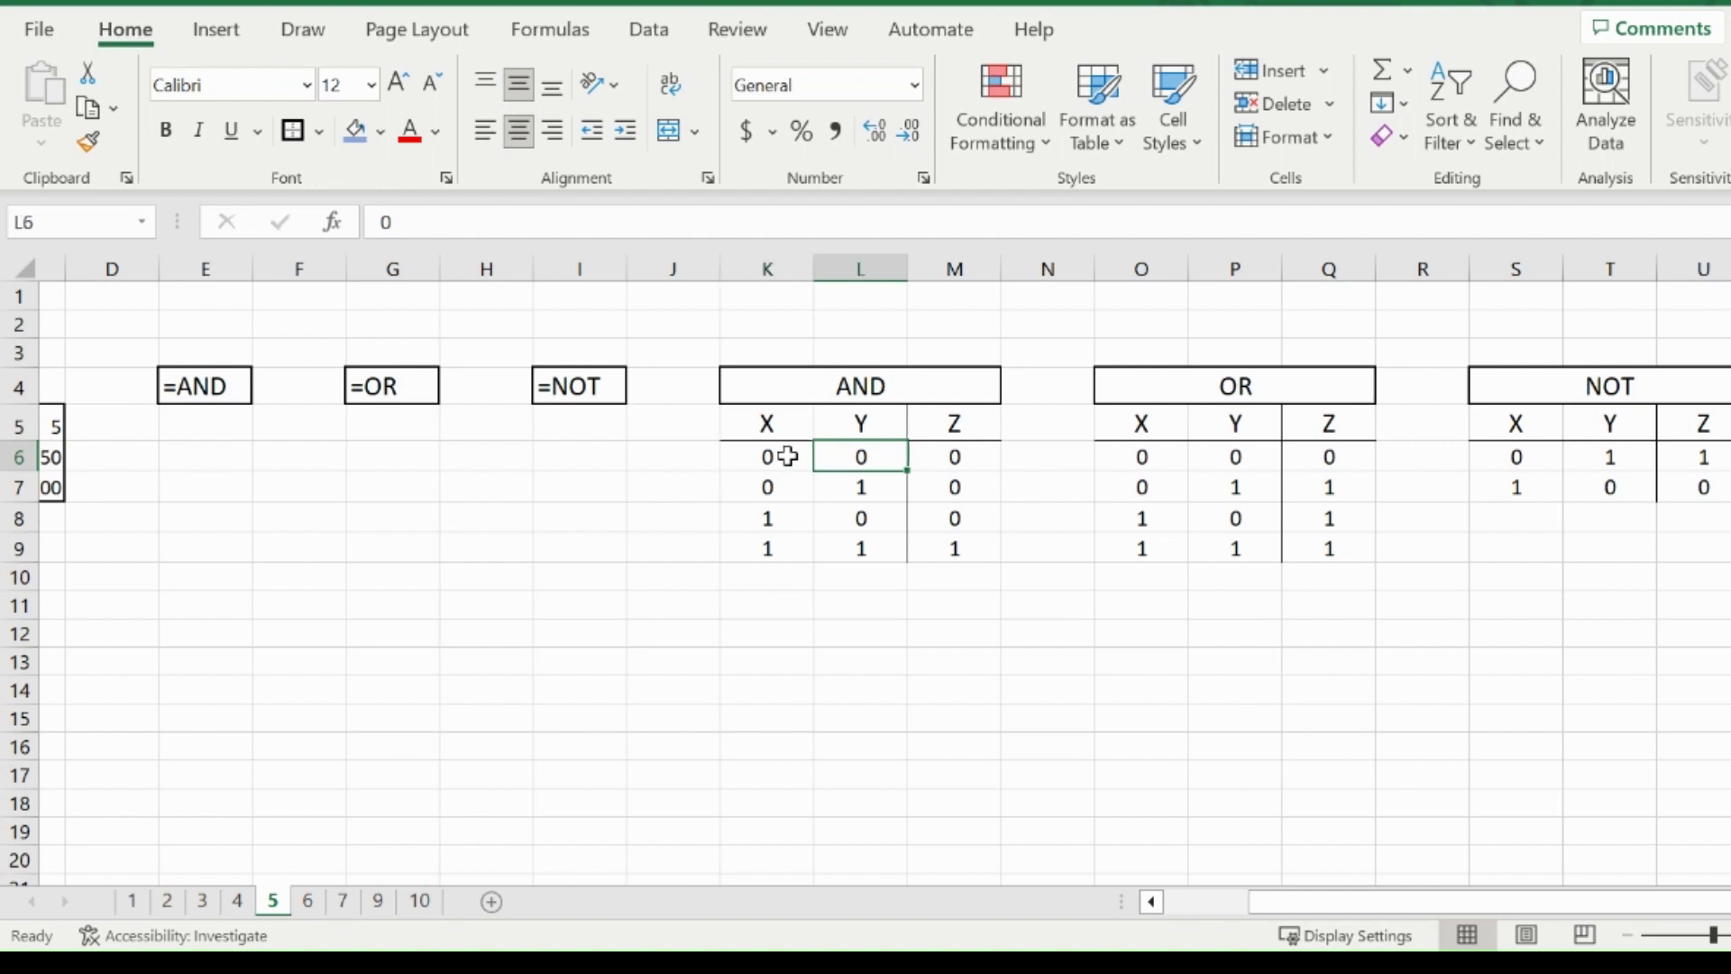
key(Right)
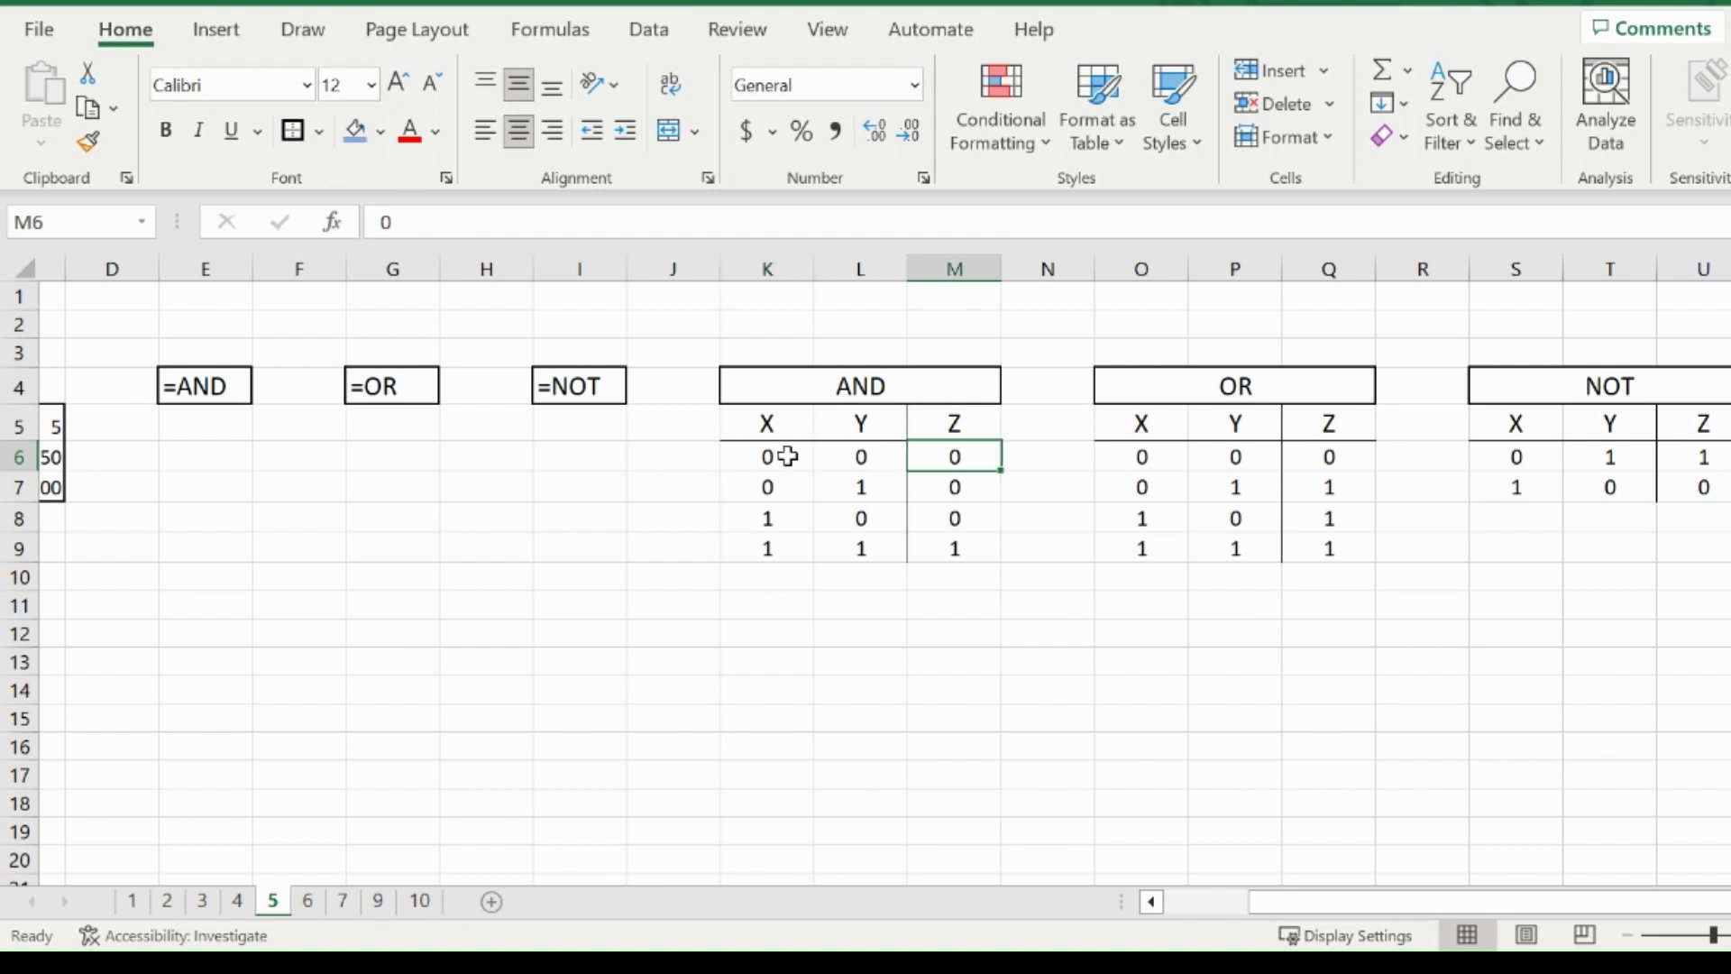
key(Down)
key(Left)
key(Left)
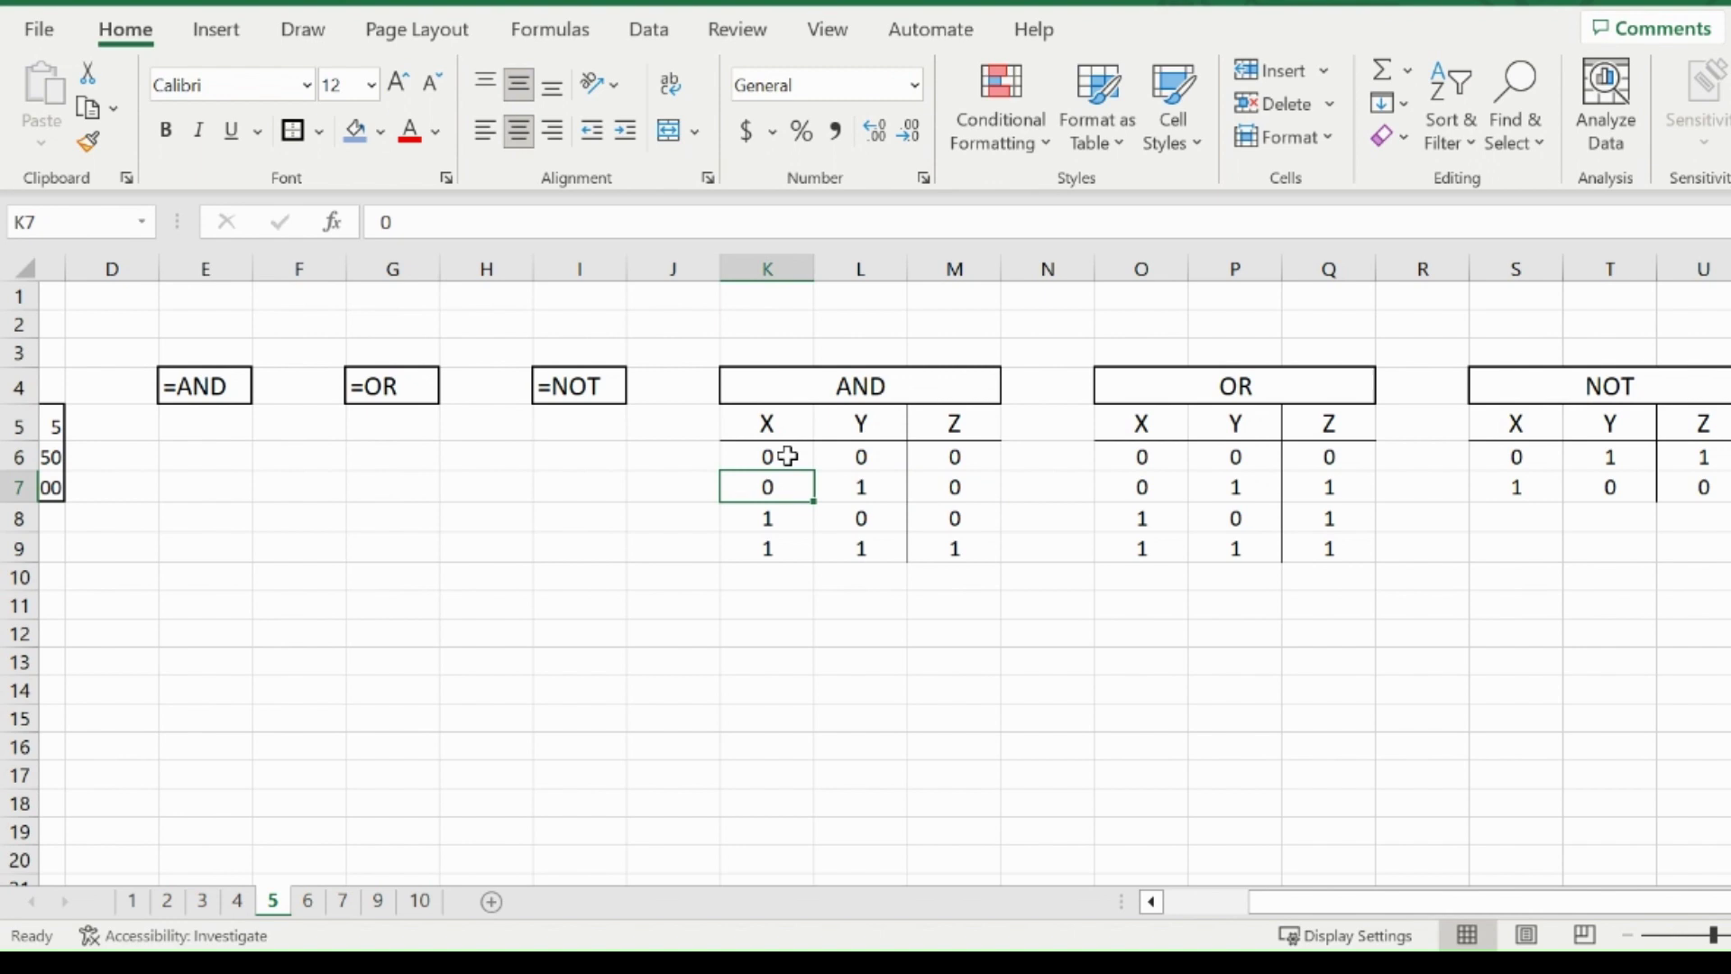
key(Right)
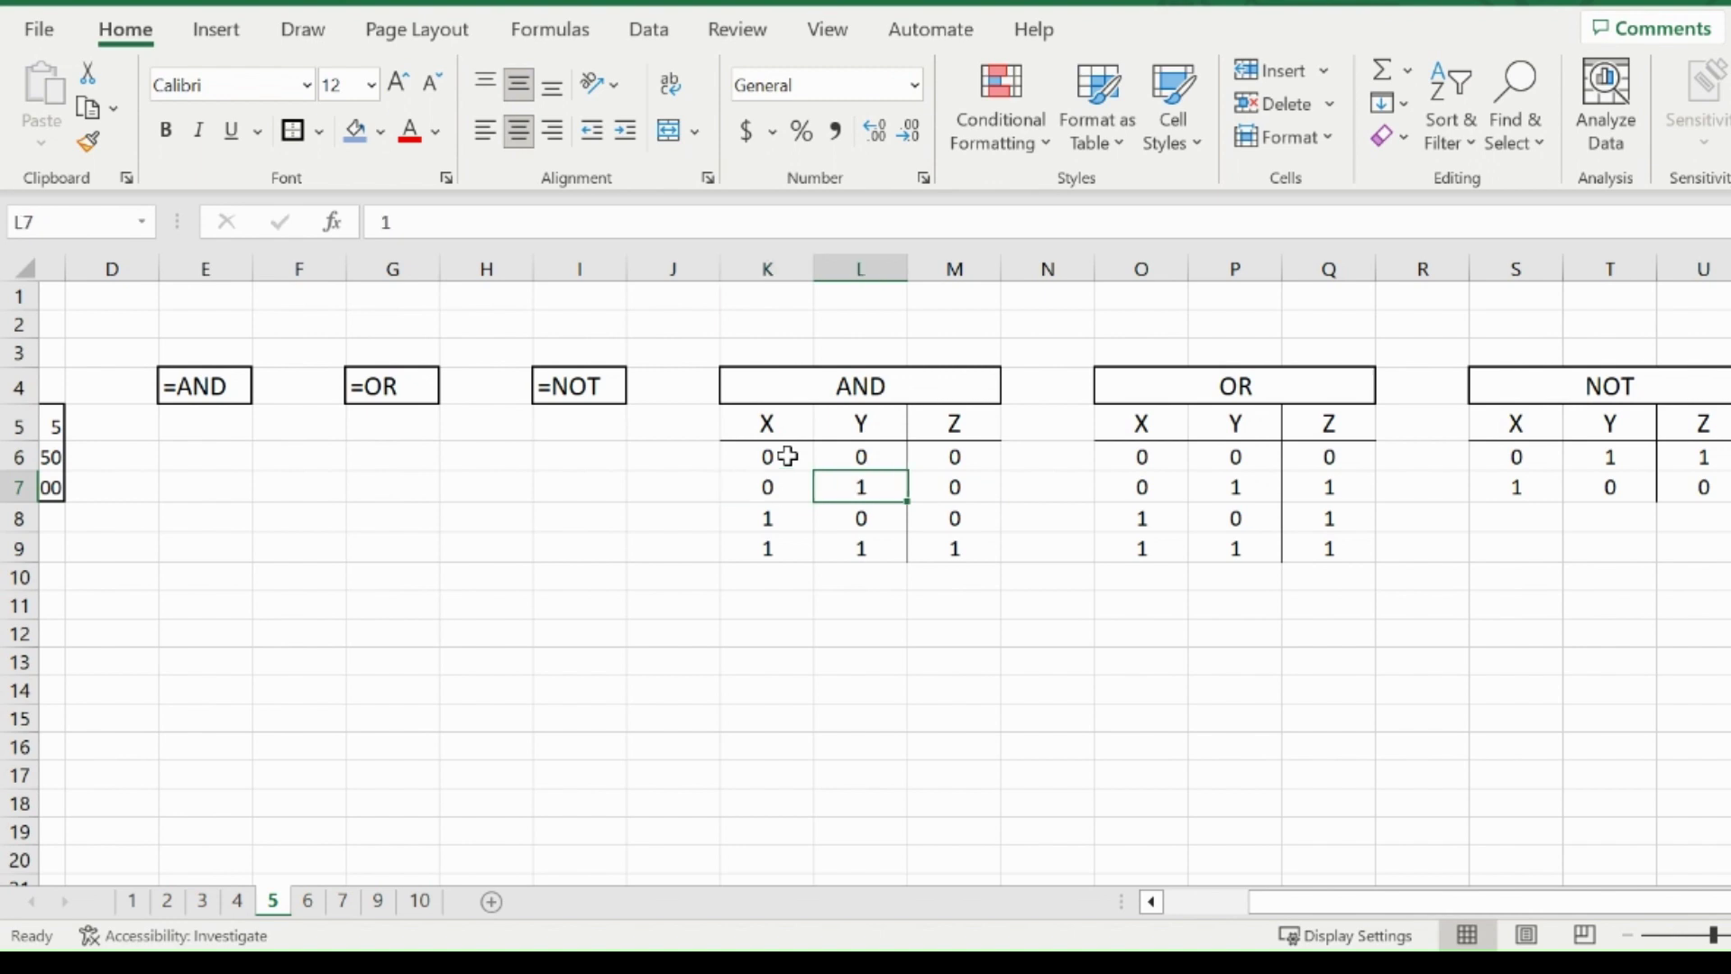
key(Right)
key(Down)
key(Left)
key(Left)
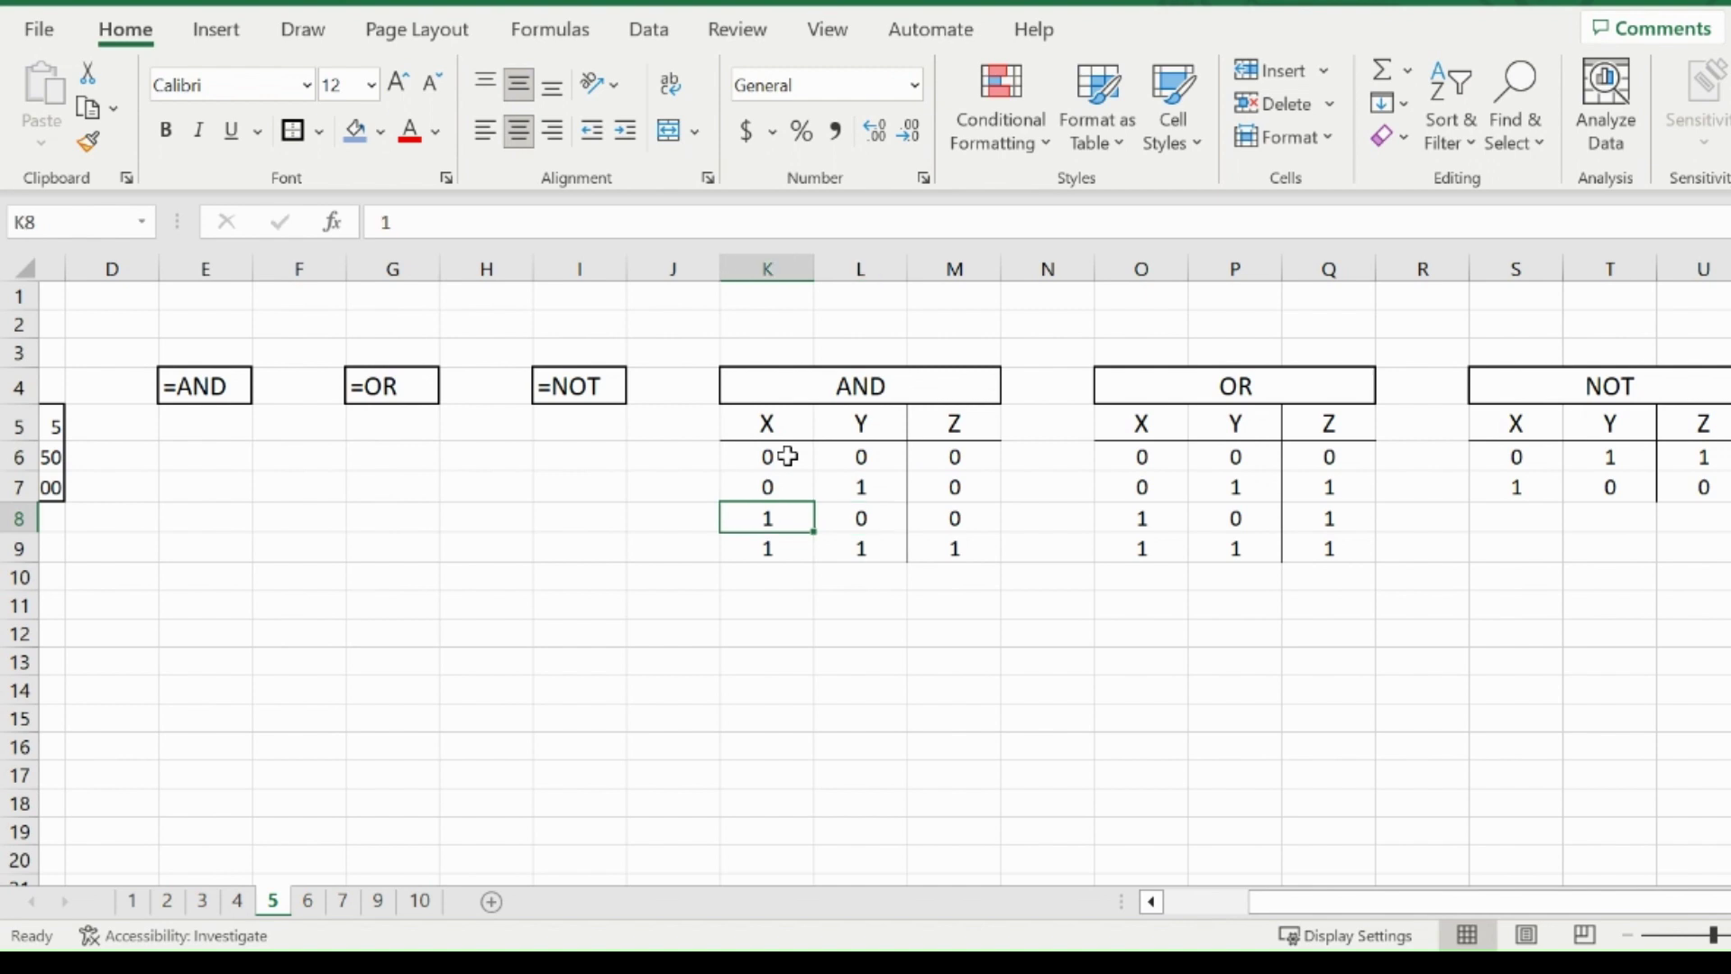
key(Right)
key(Right)
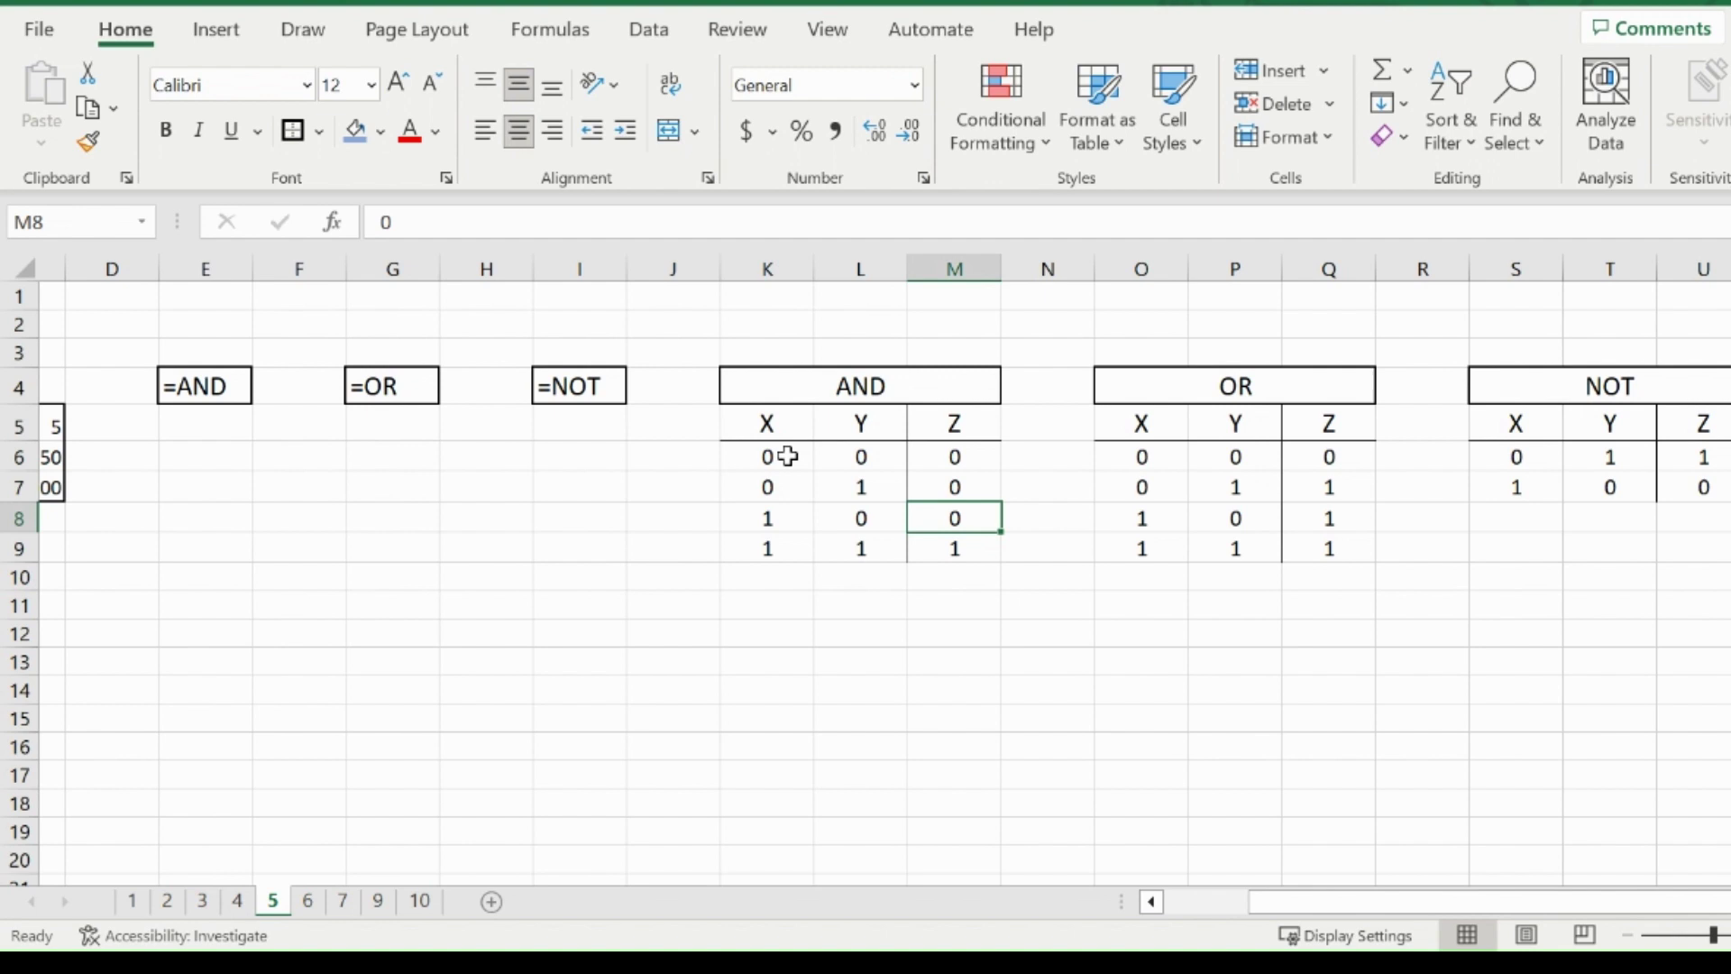
Step through the OR truth table's rows, ending on the NOT table's first X value.
key(Up)
key(Up)
key(Right)
key(Right)
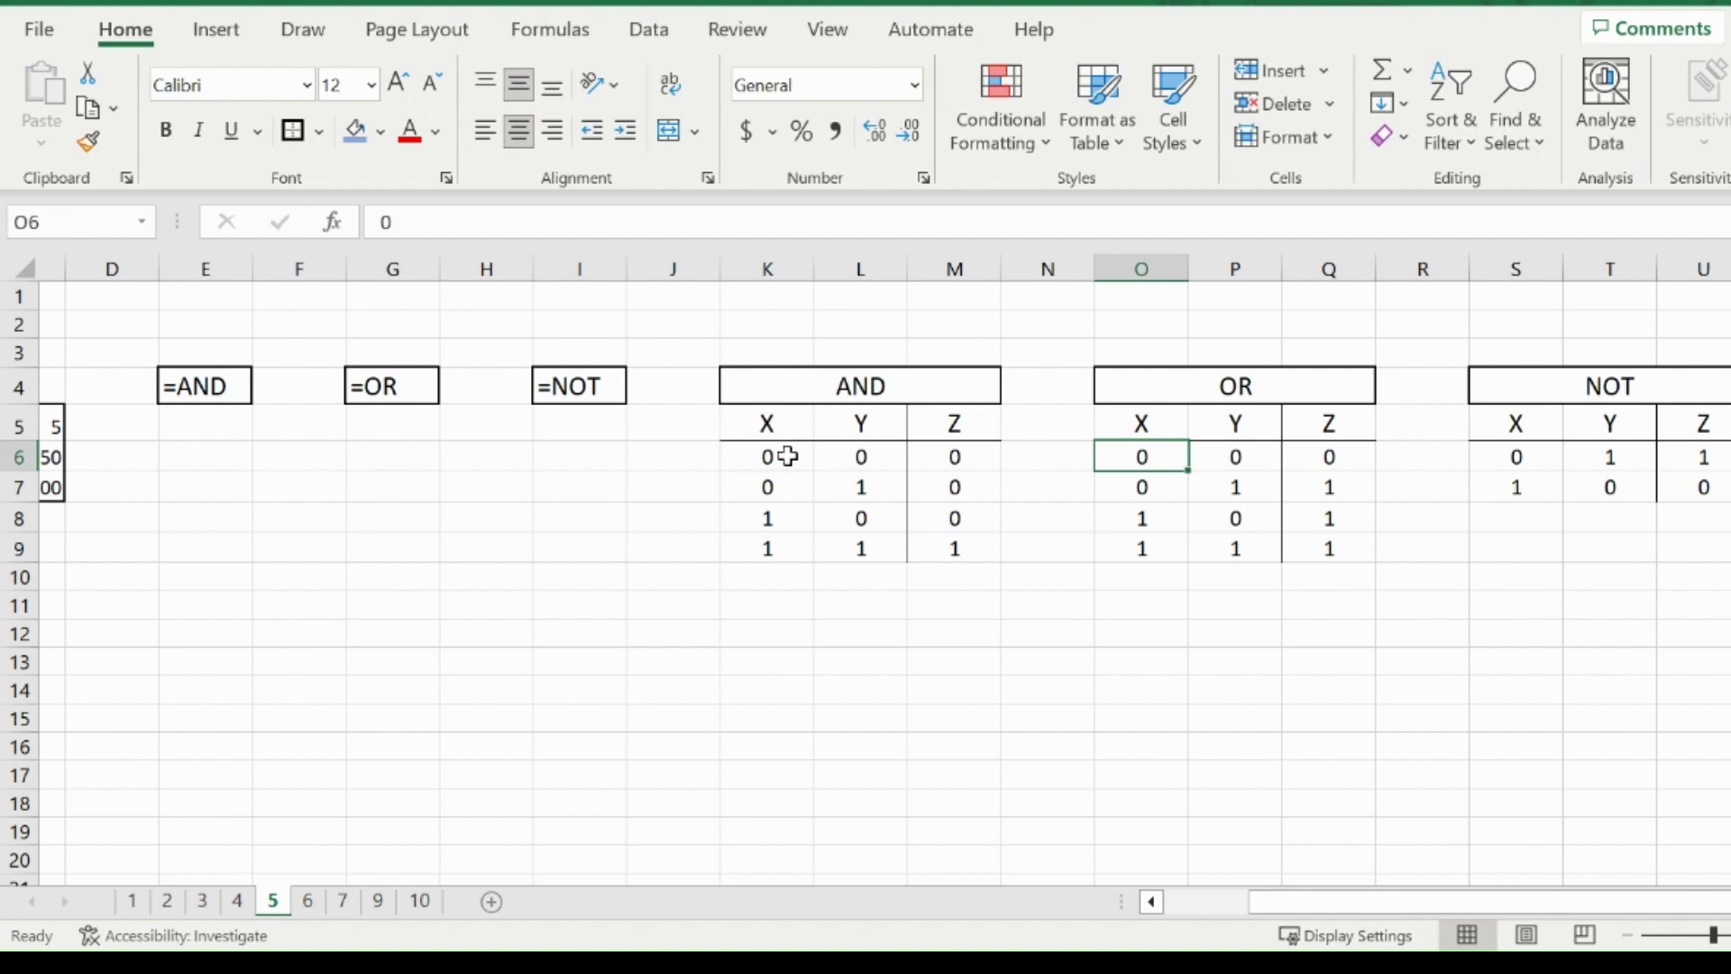
key(Down)
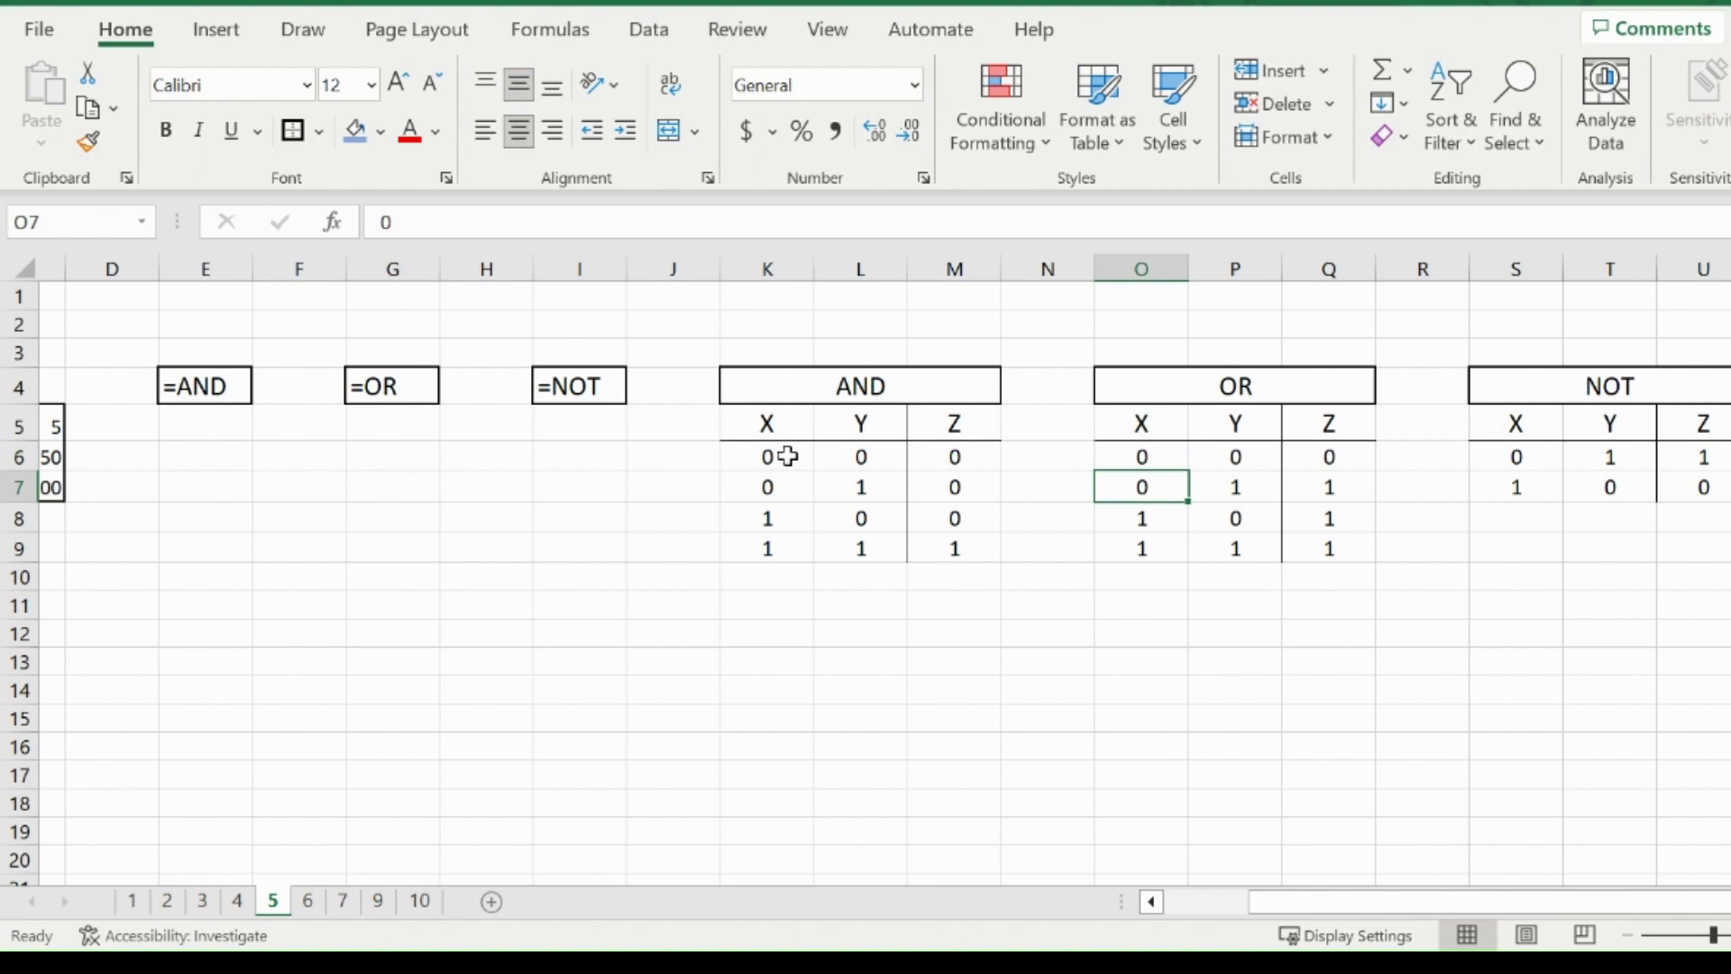
key(Up)
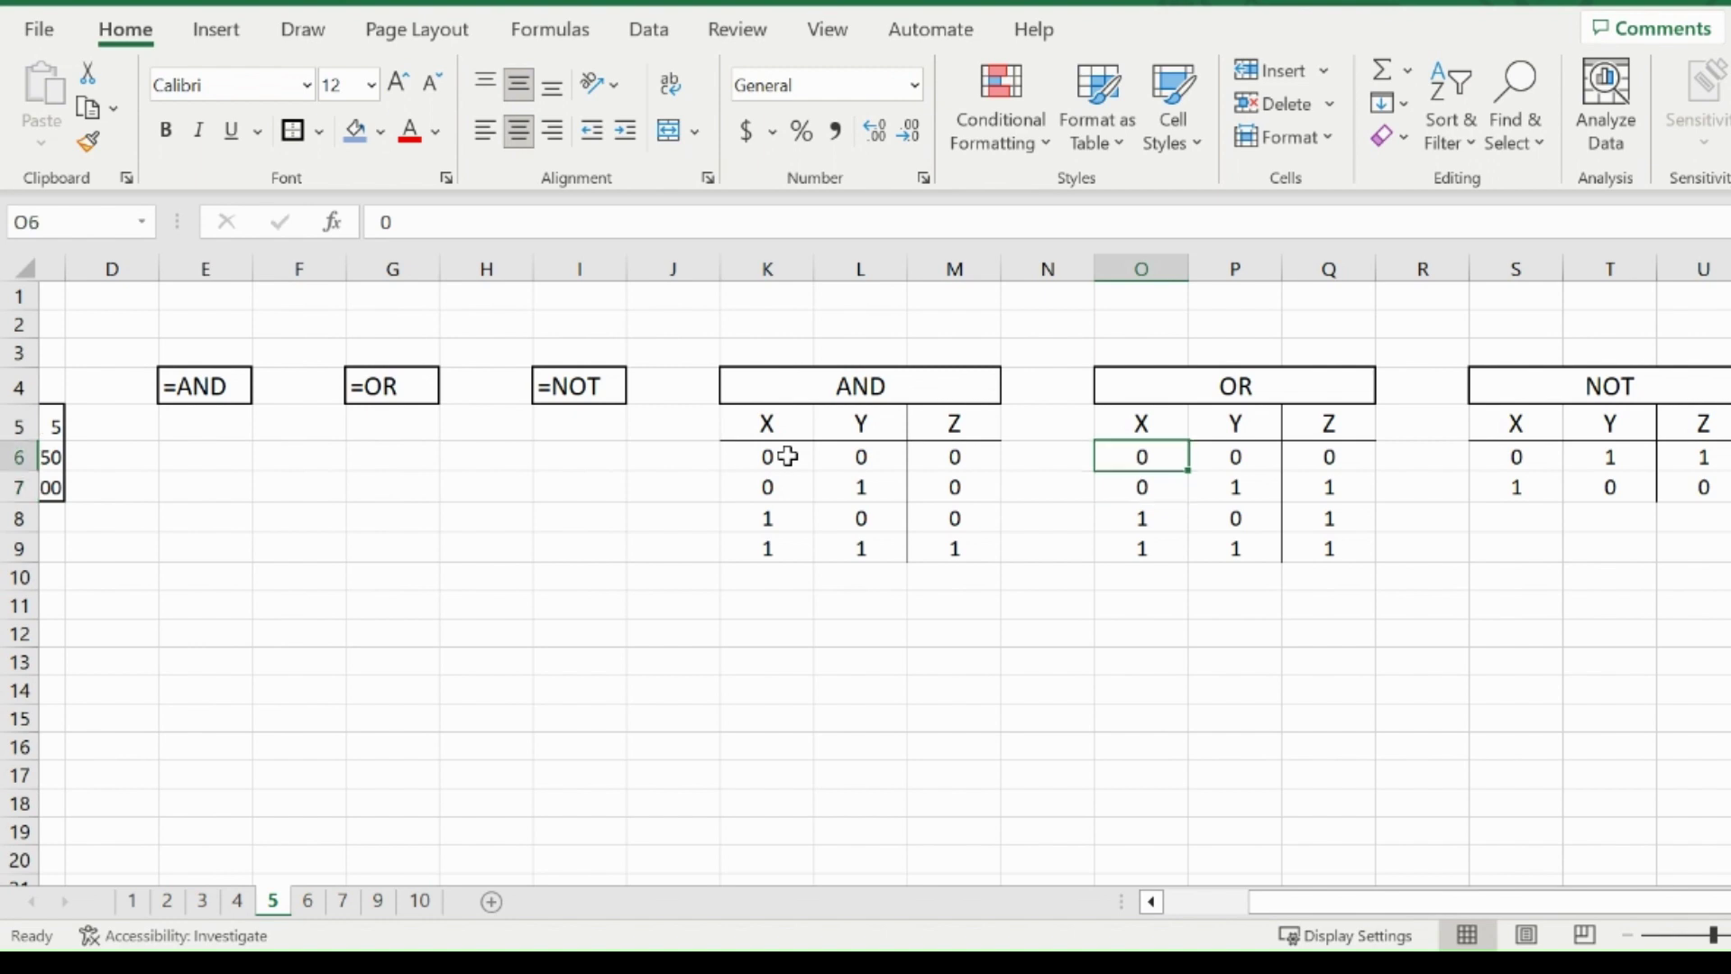
key(Right)
key(Right)
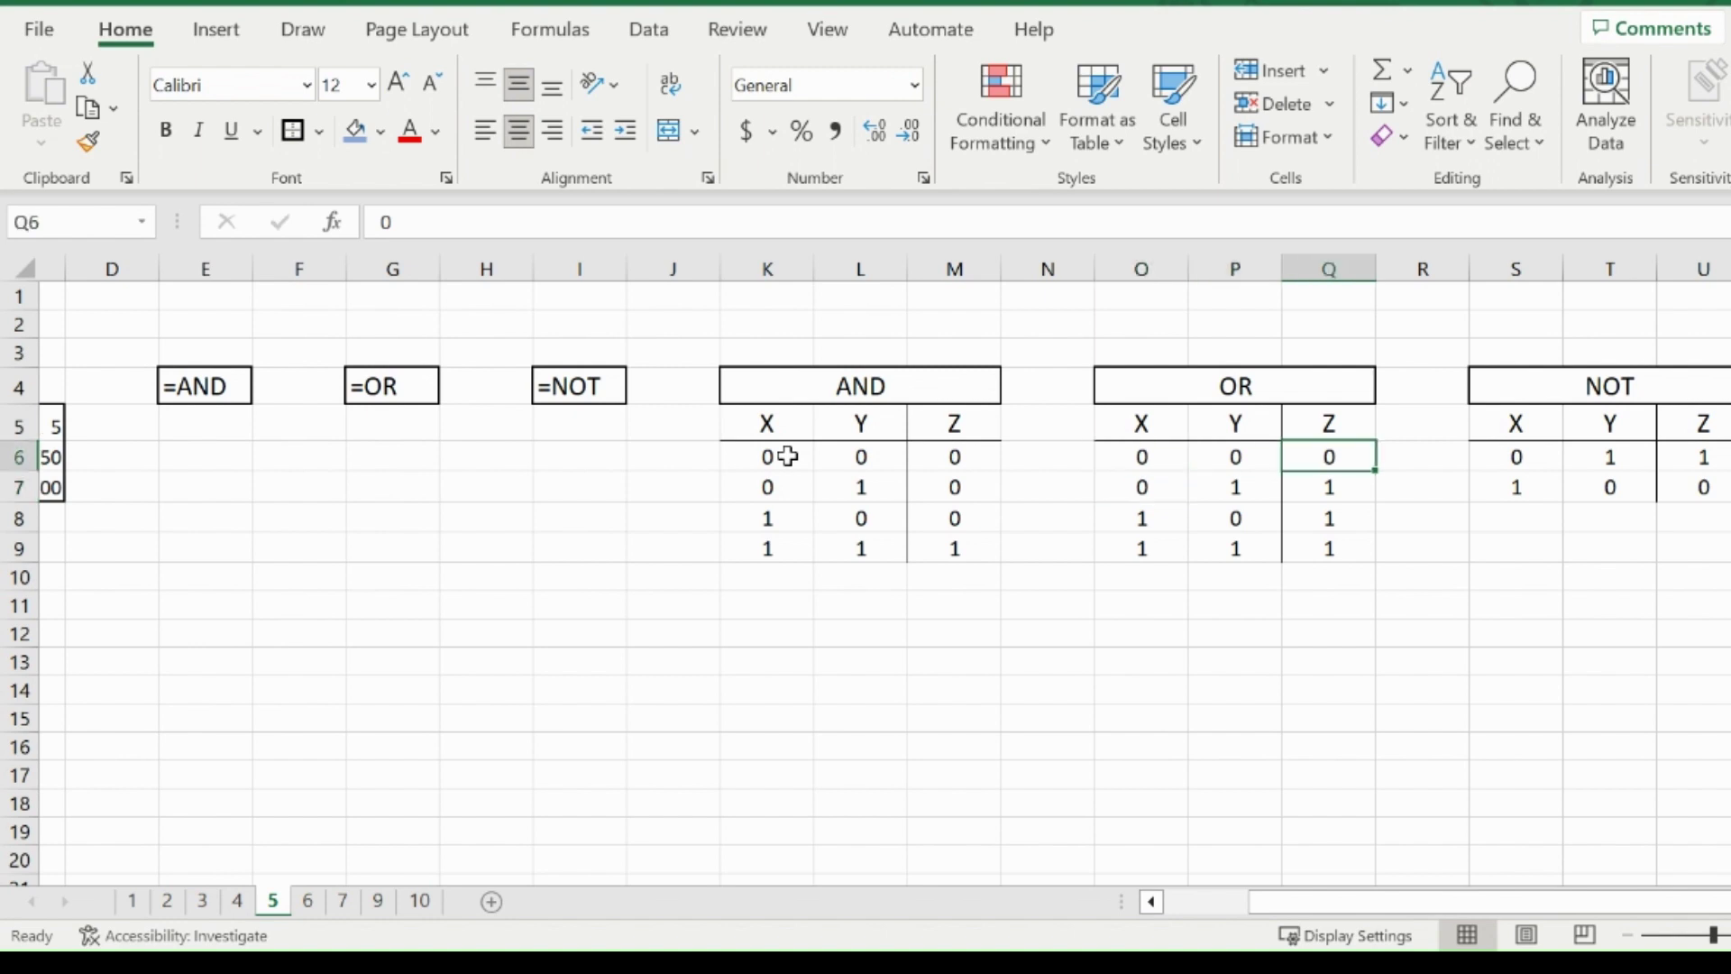
key(Down)
key(Down)
key(Left)
key(Left)
key(Up)
key(Right)
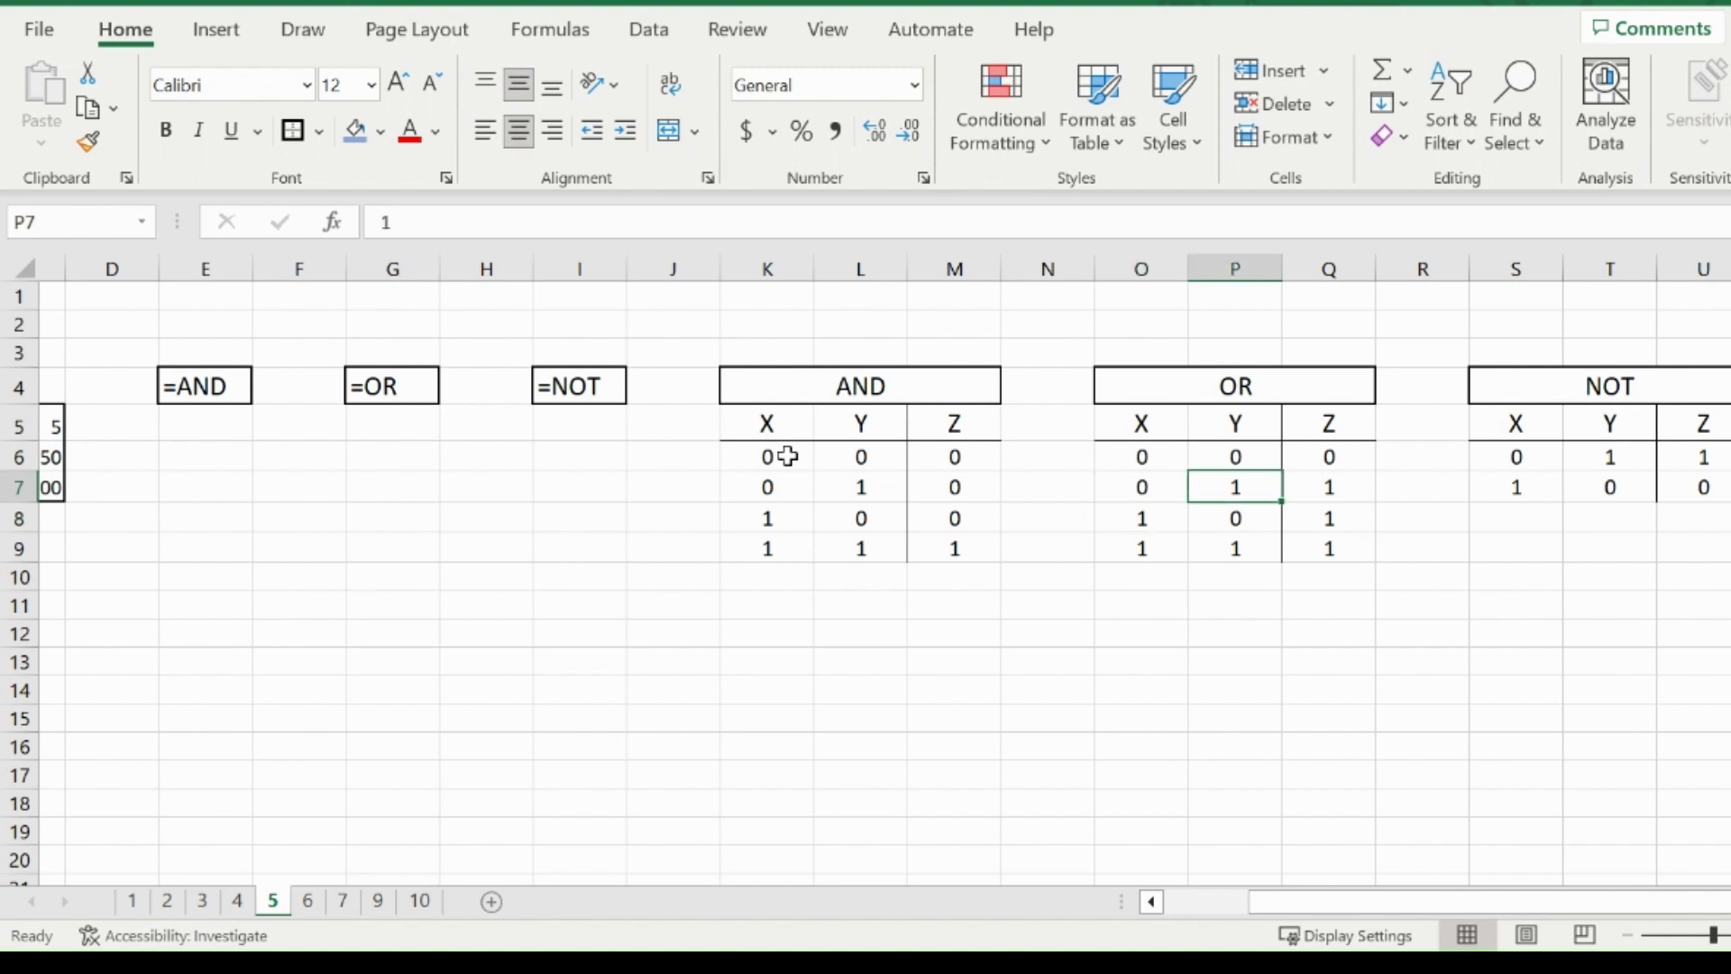
key(Right)
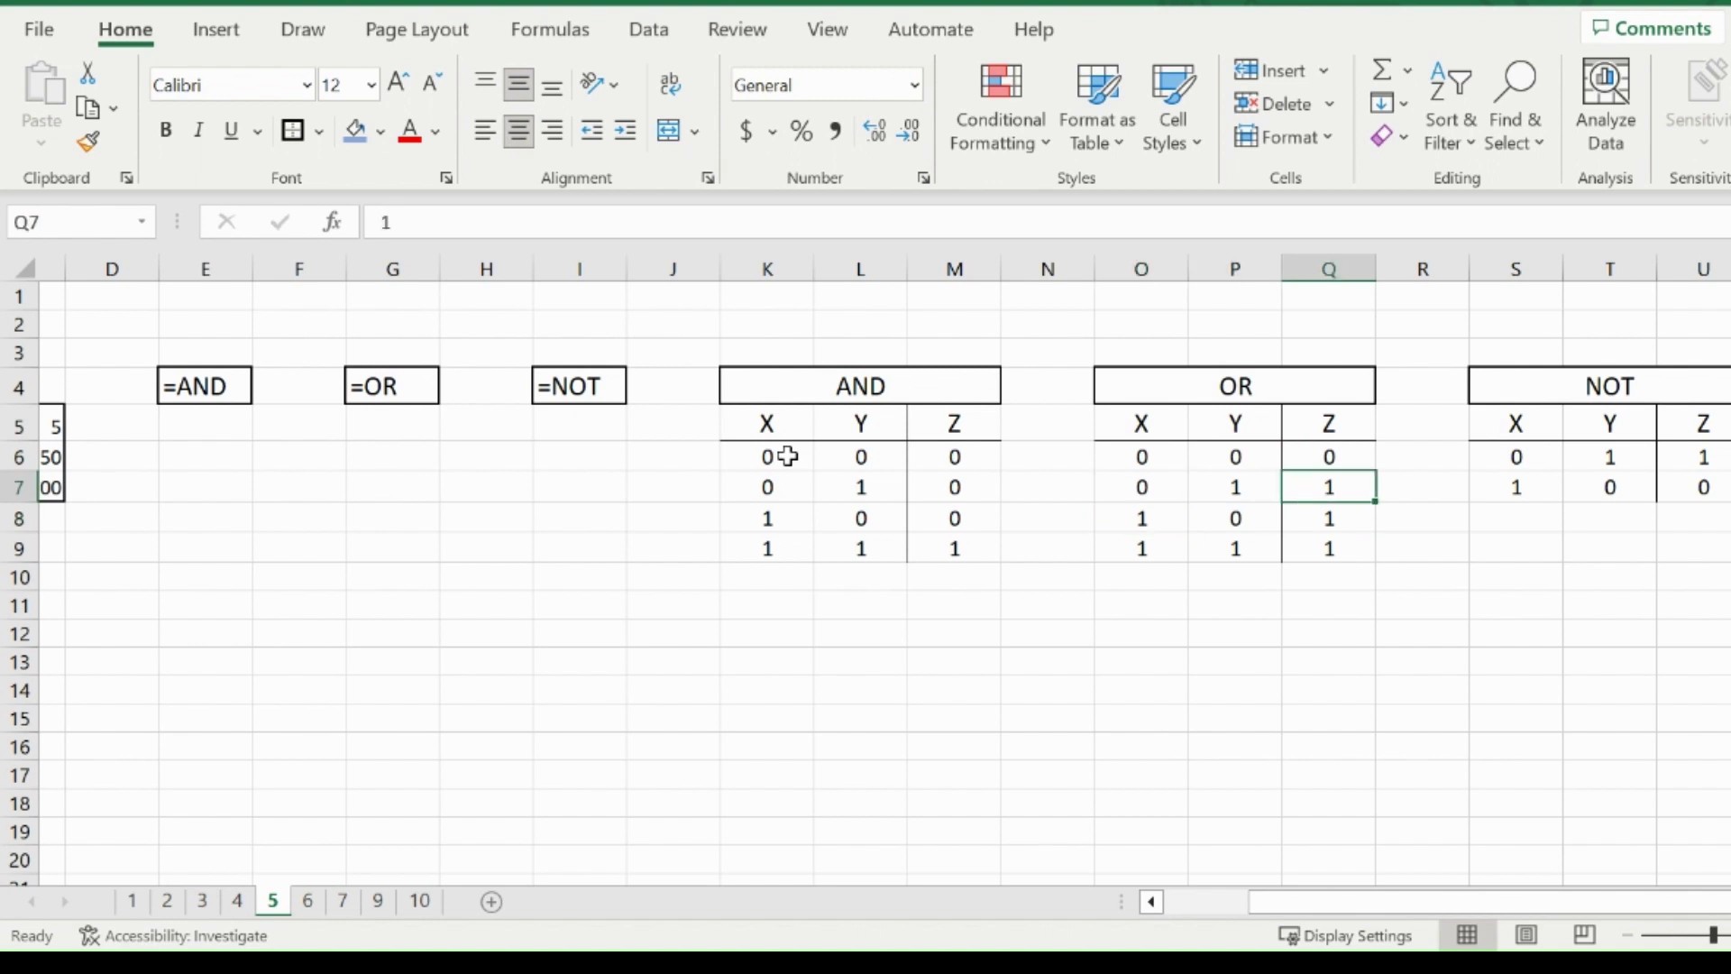
key(Down)
key(Left)
key(Left)
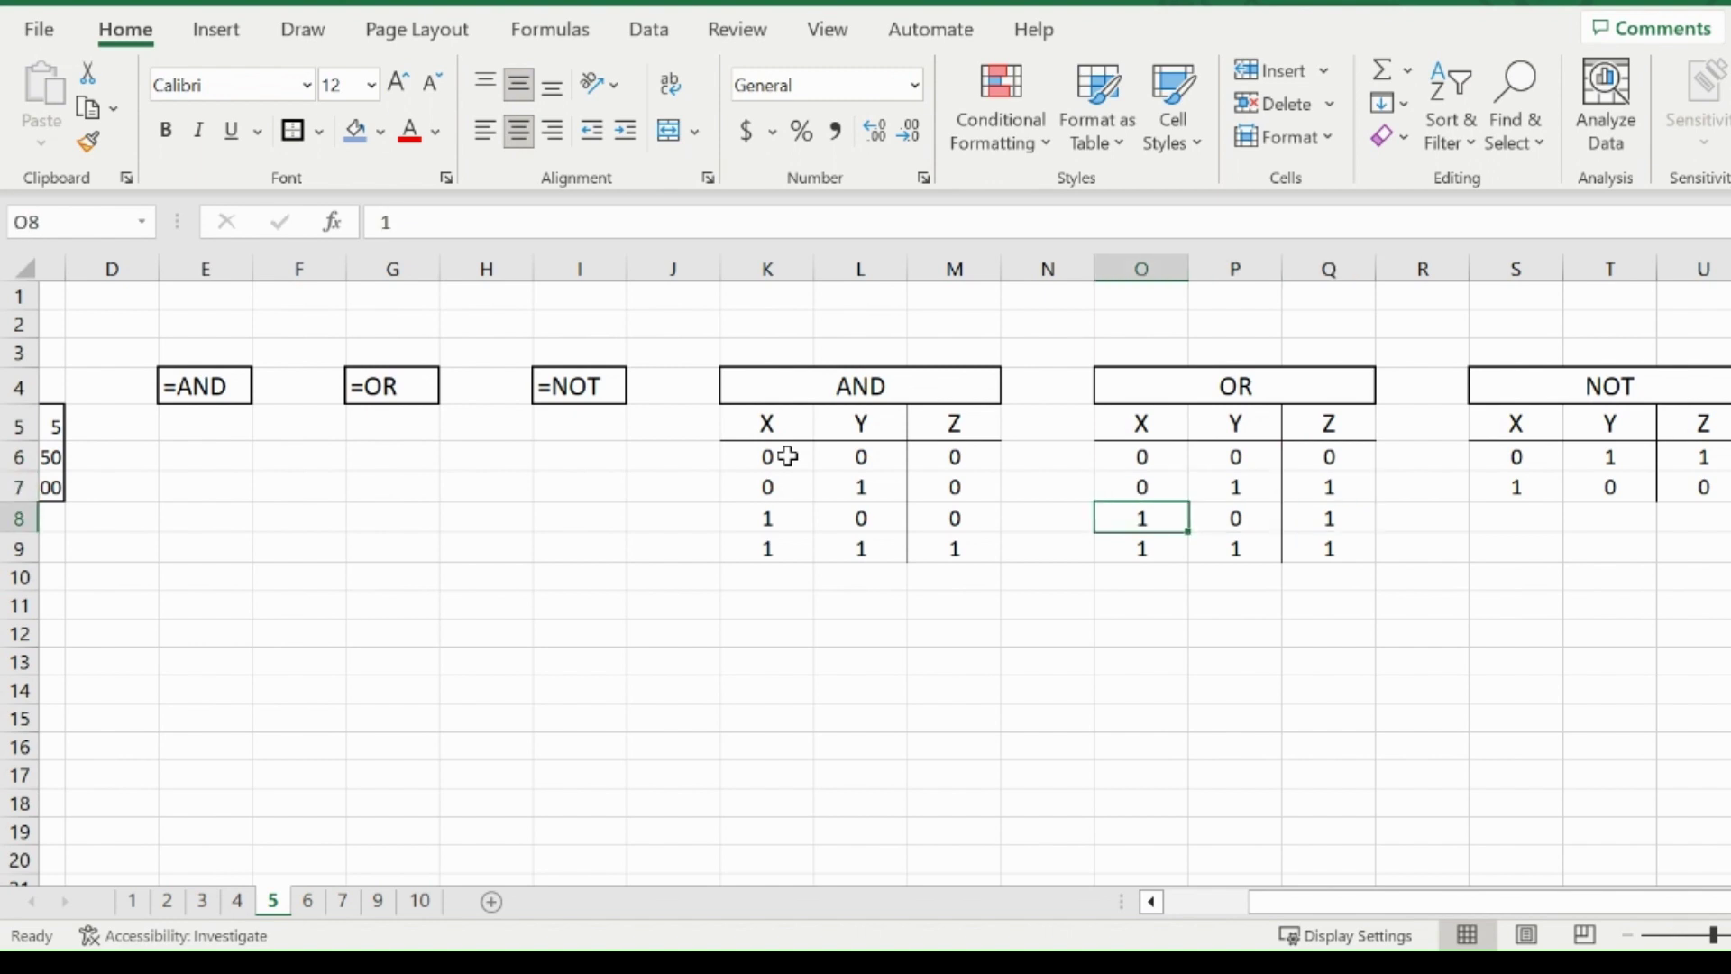
key(Right)
key(Right)
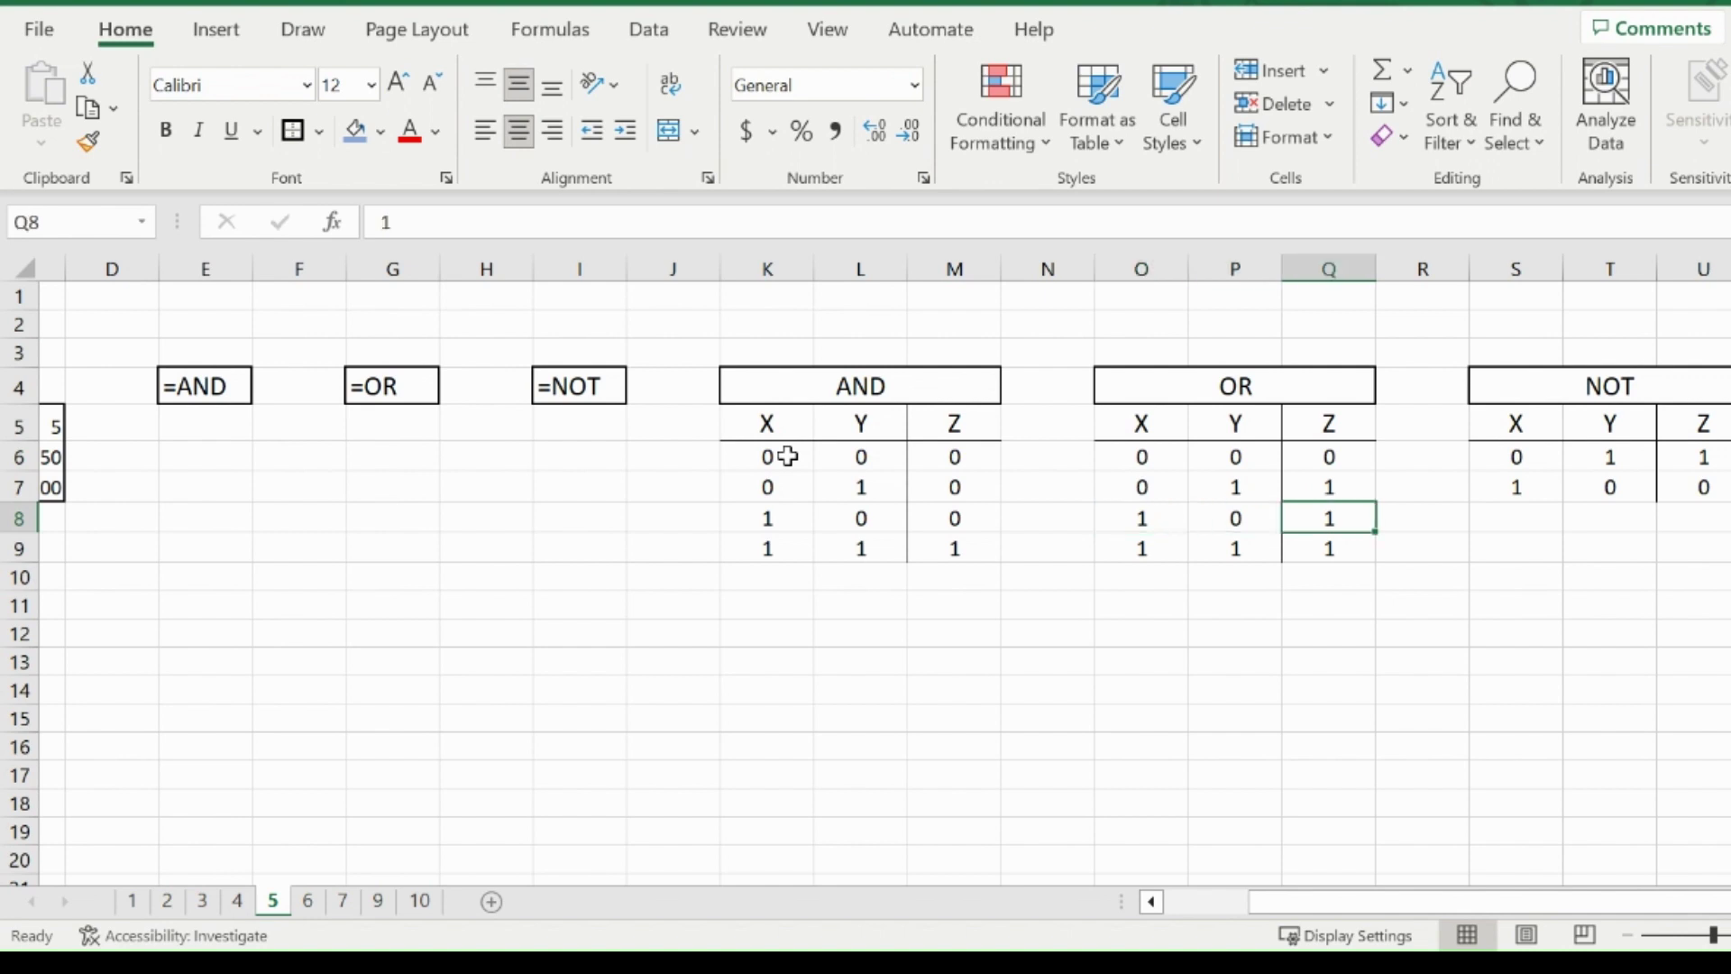
key(Down)
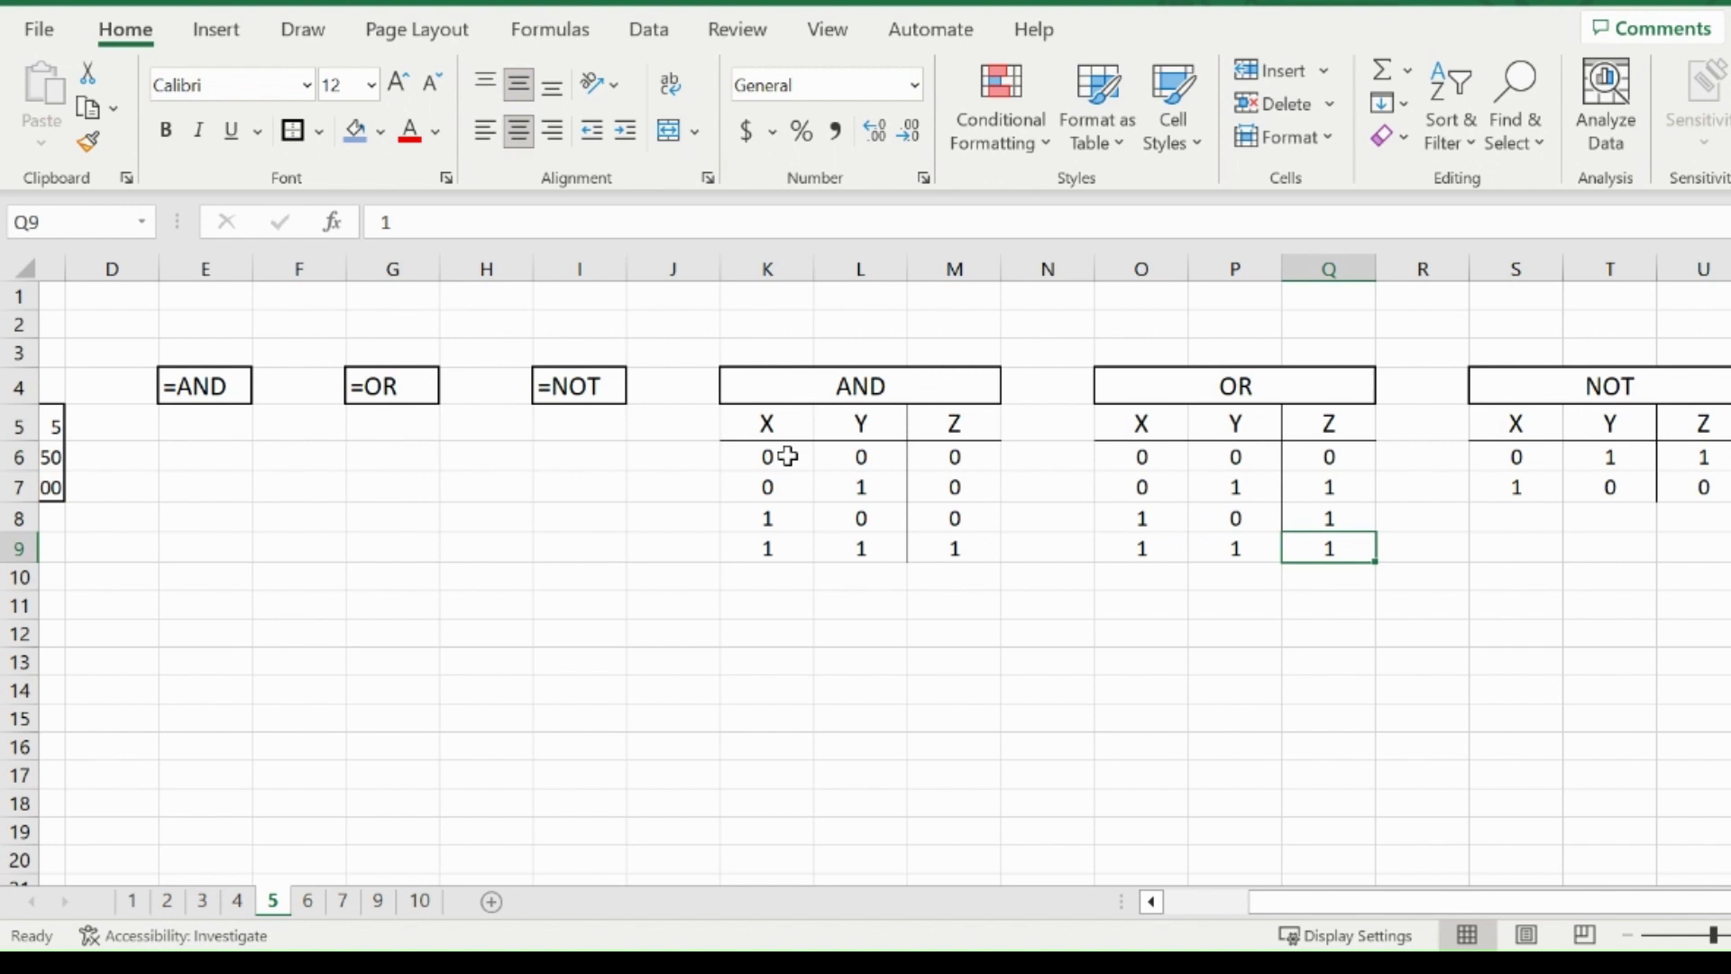
click(1521, 457)
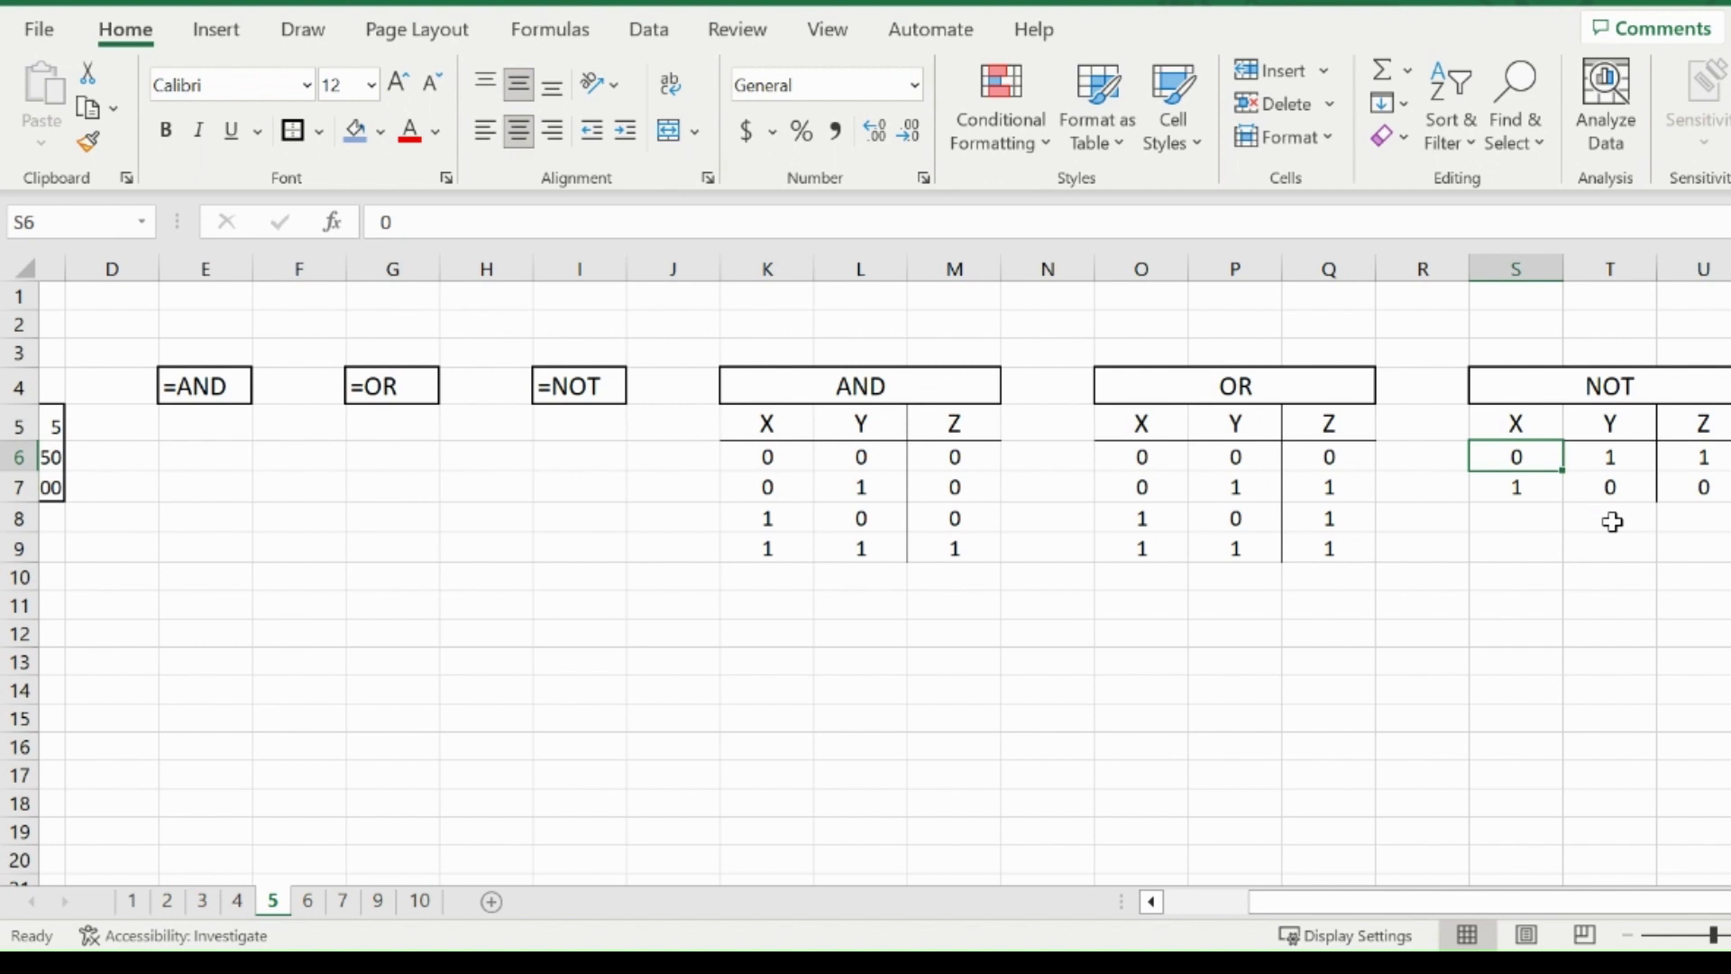
Enter =NOT(C5>6) in I5 so it shows TRUE.
drag(1435, 901, 1291, 905)
click(830, 421)
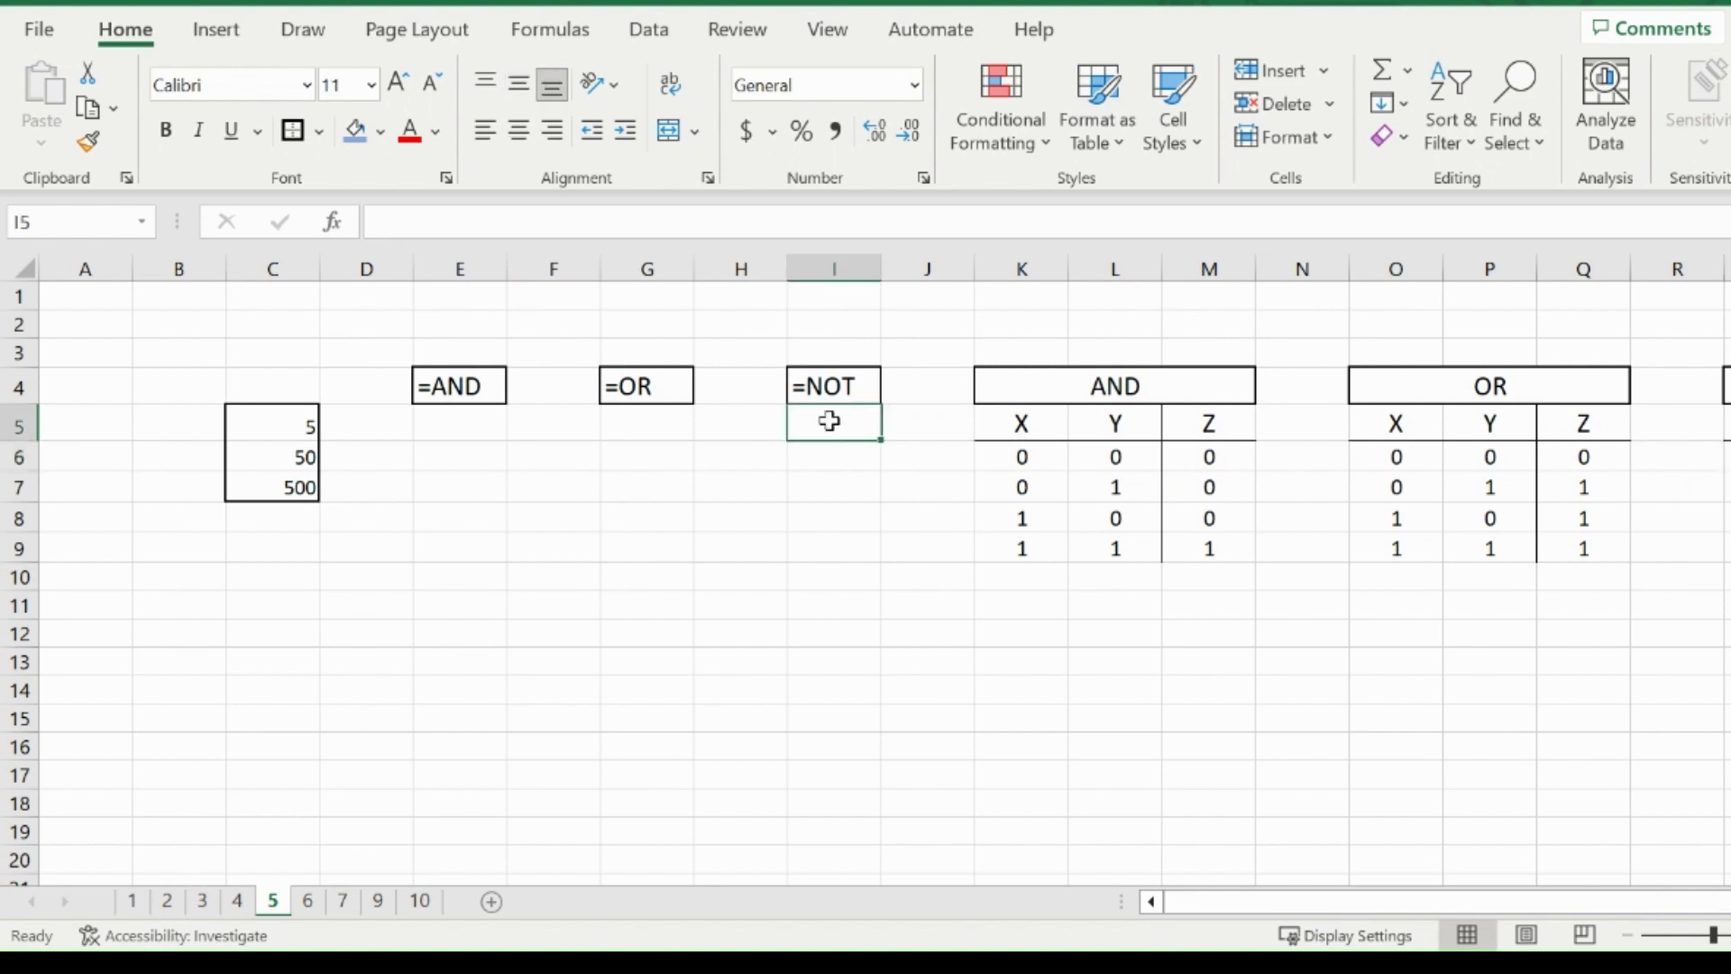
text(=no)
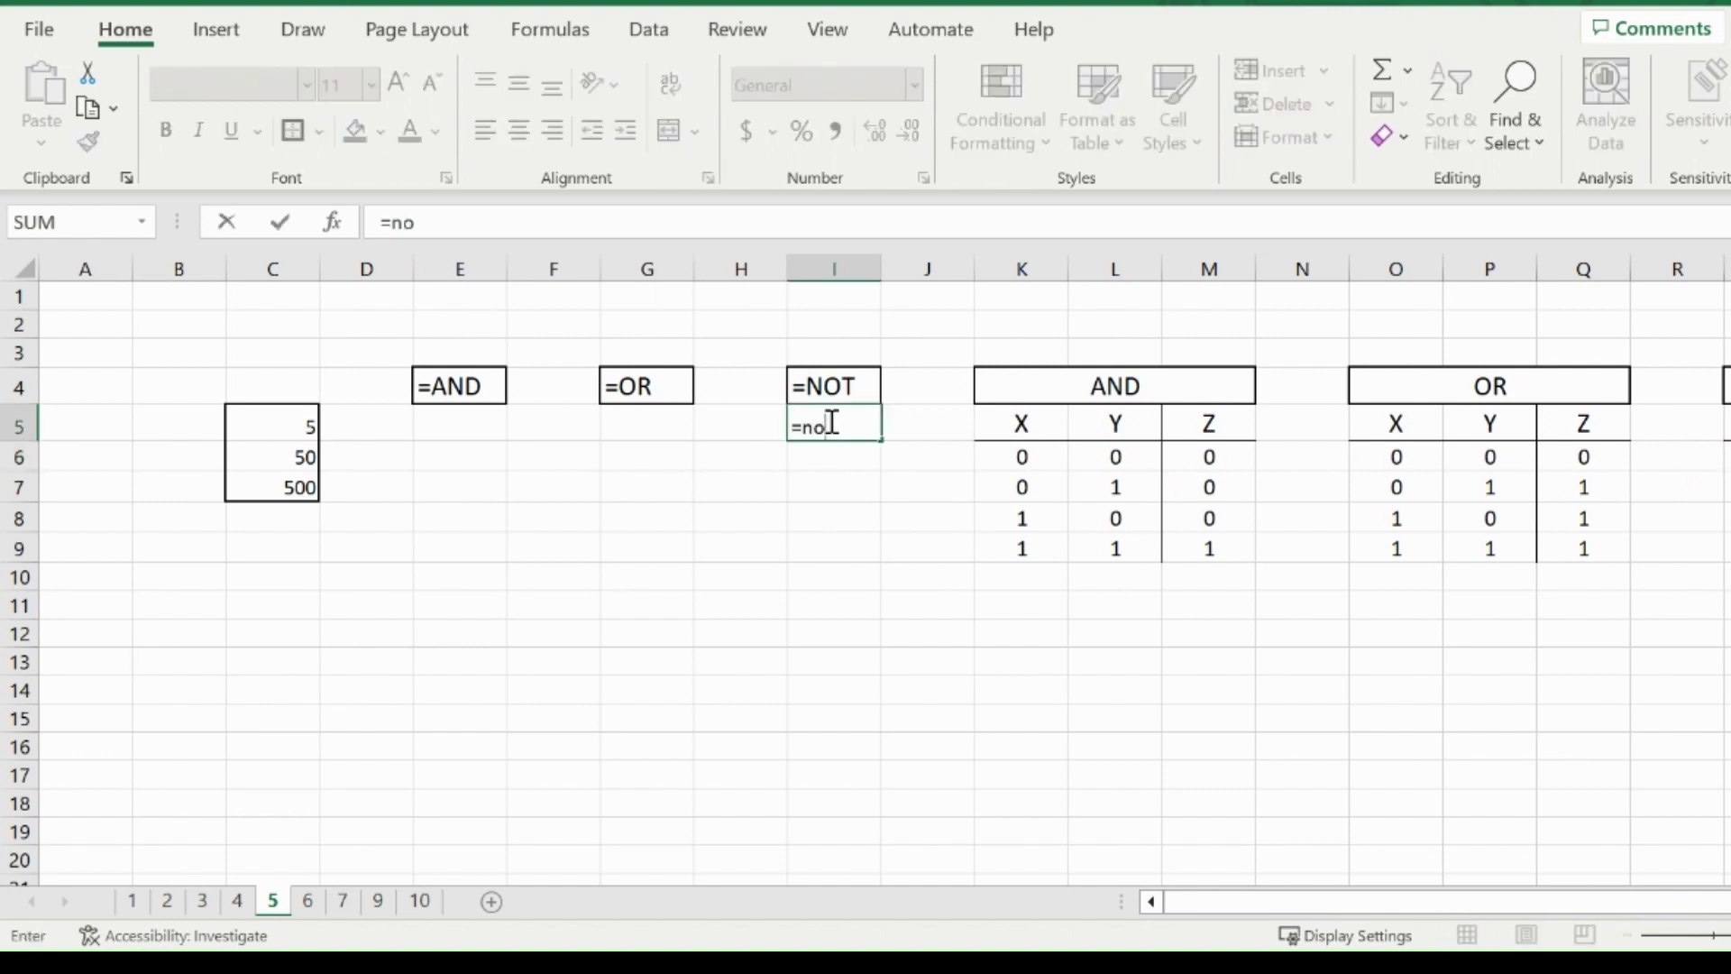
text(t()
click(287, 417)
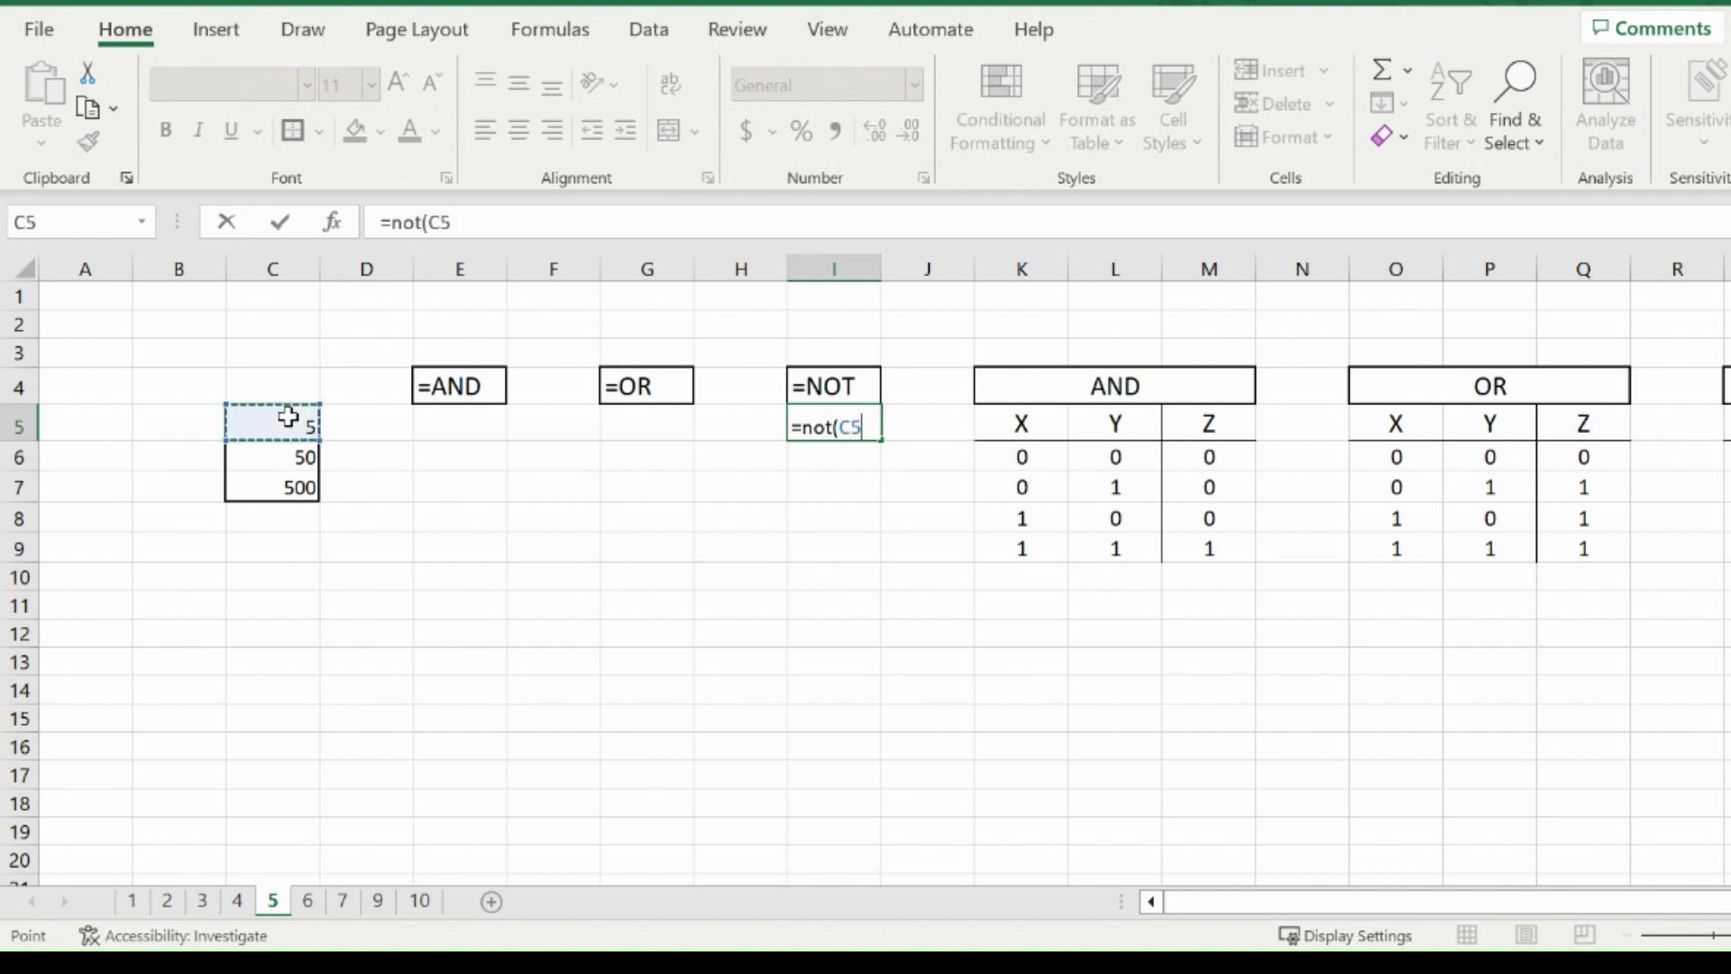
text(>6))
key(Return)
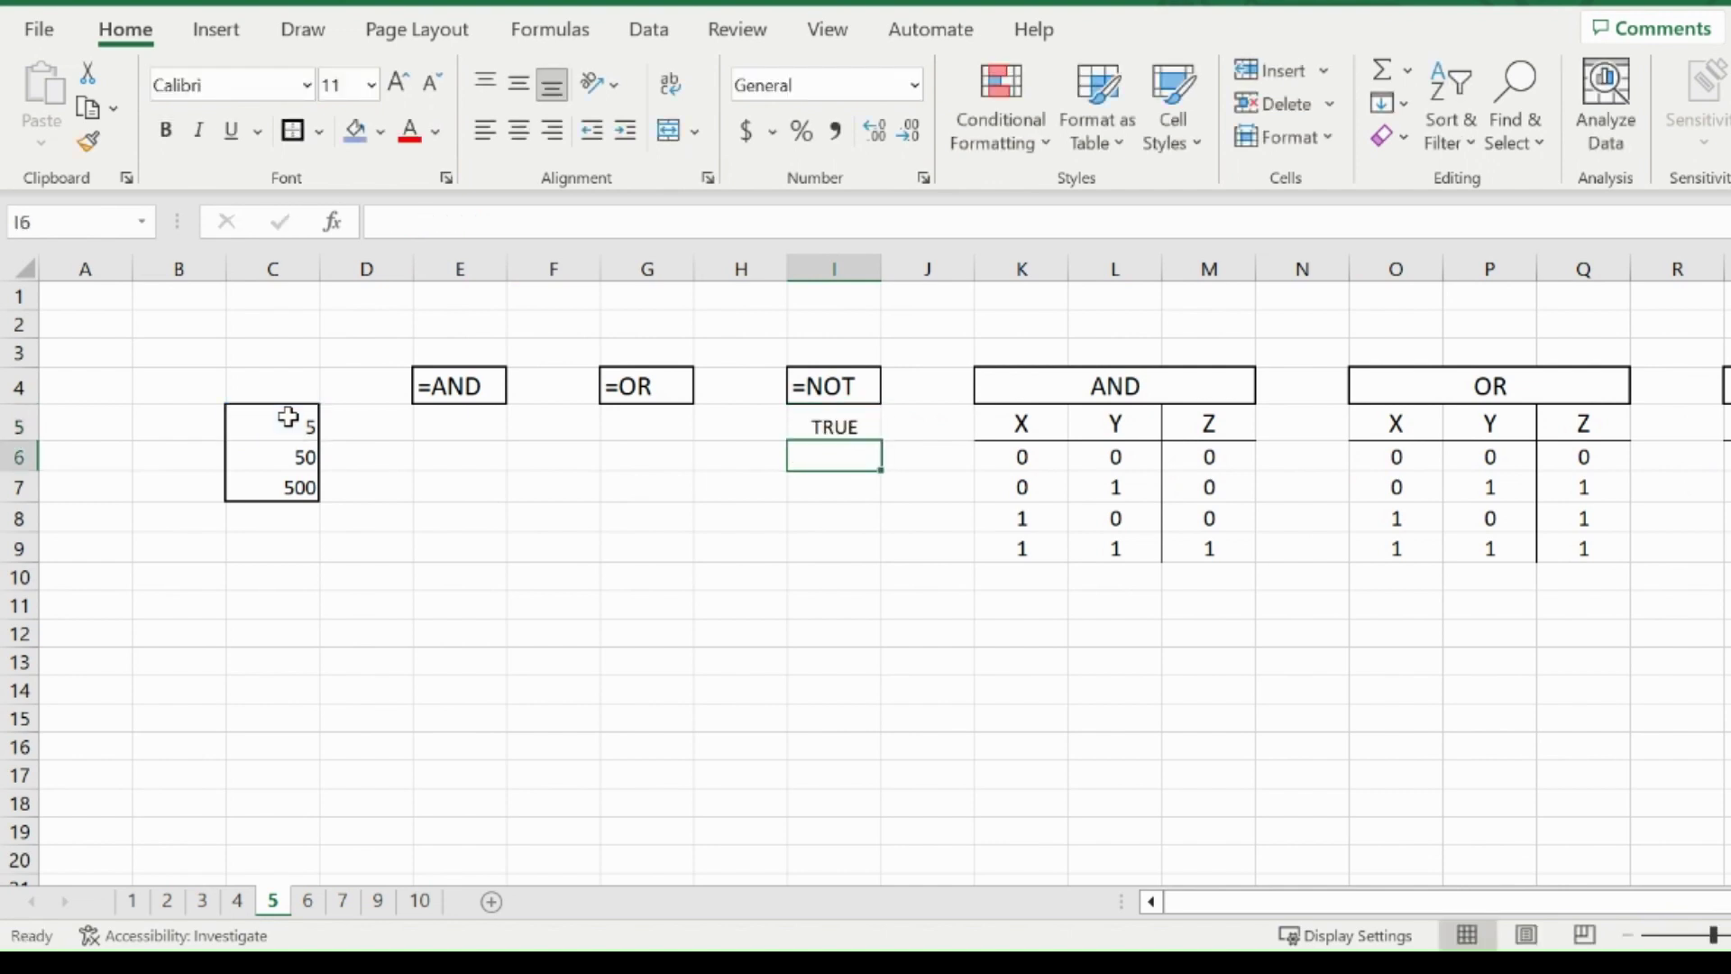
Enter =NOT(C5>4) in I6 so it returns FALSE.
text(=)
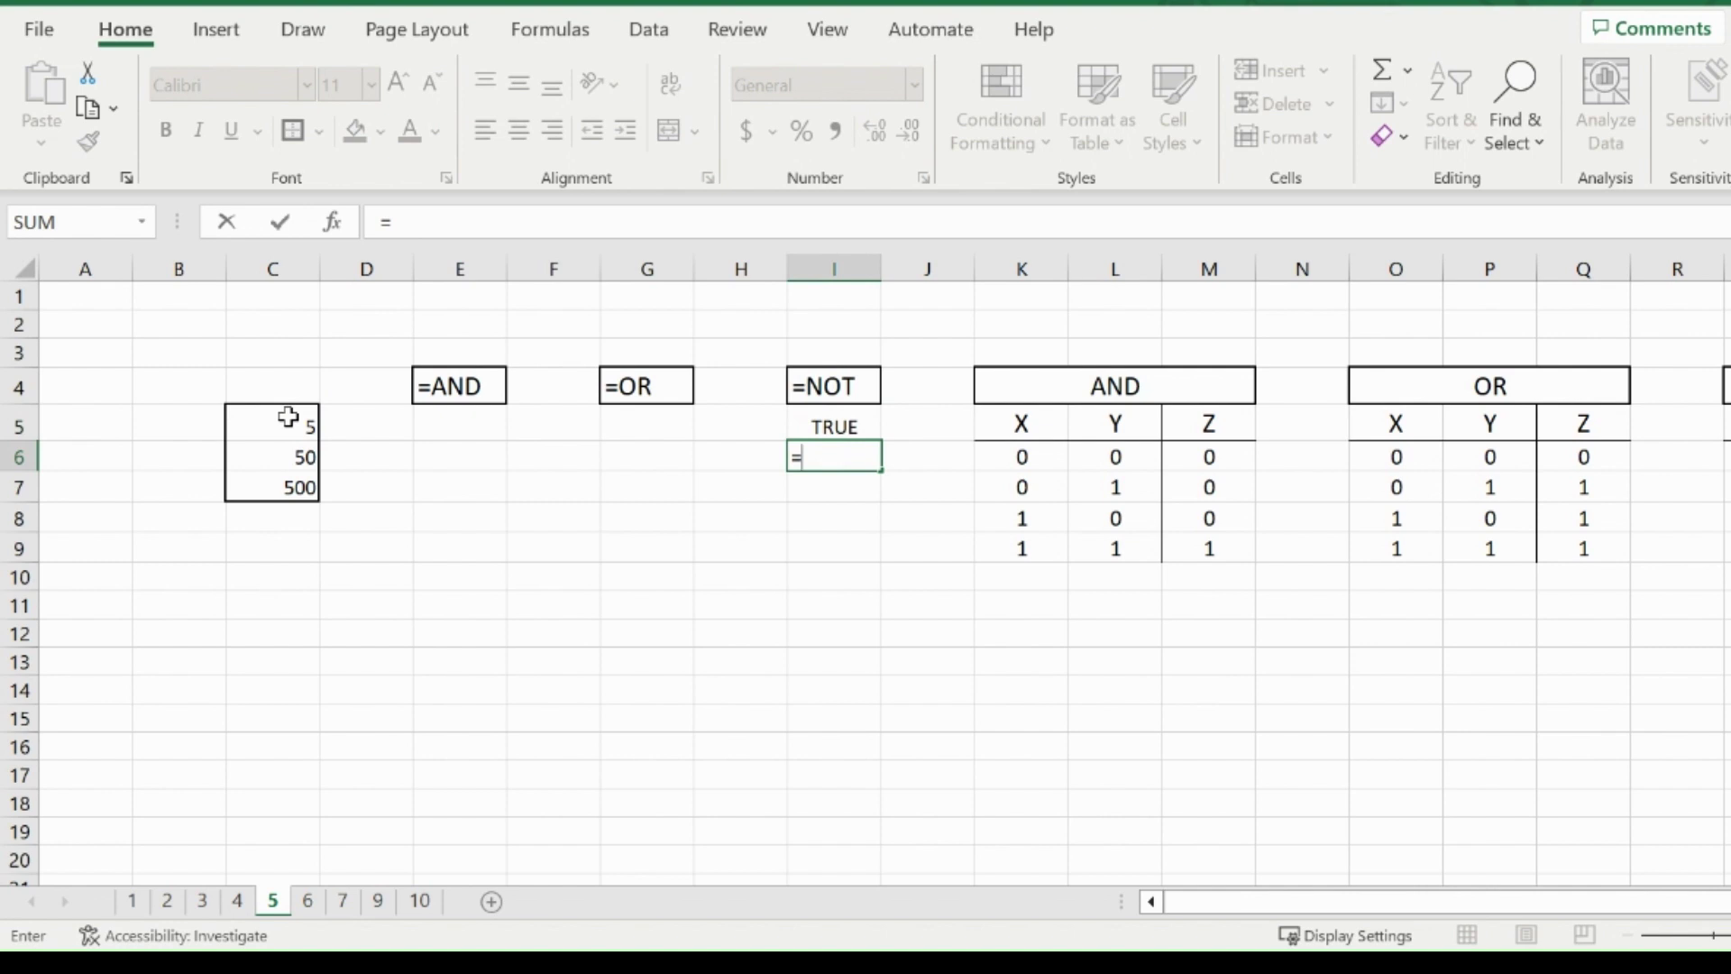
text(not()
click(287, 416)
text(>4)
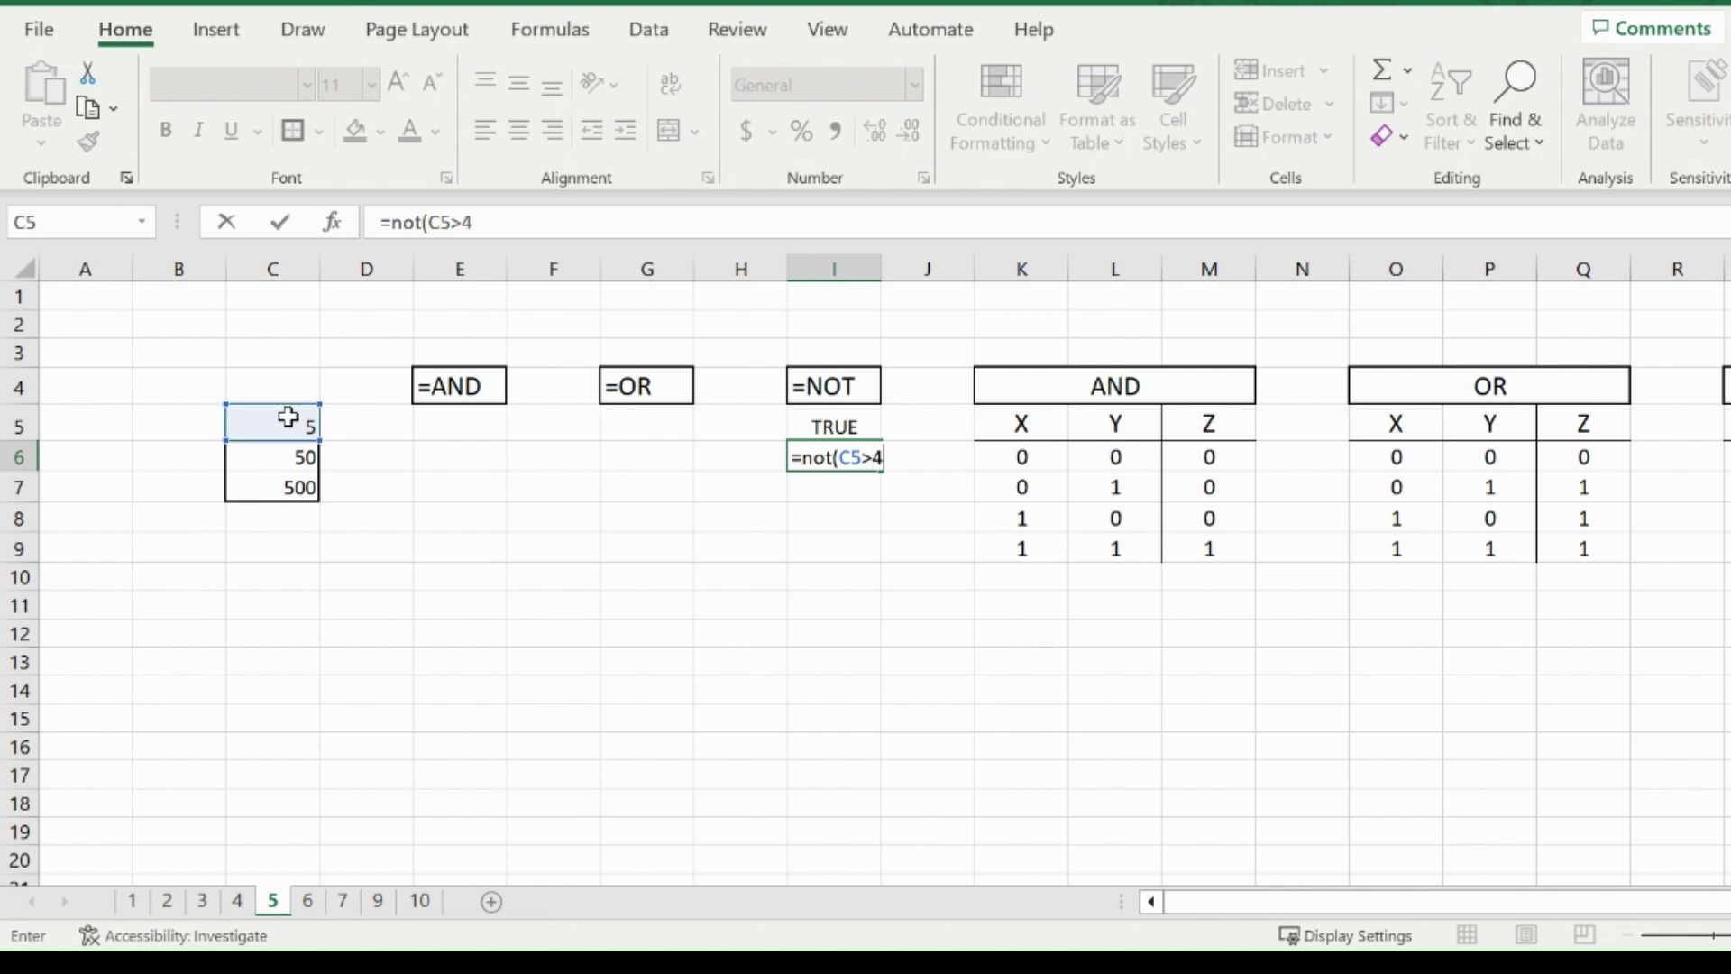
text())
key(Return)
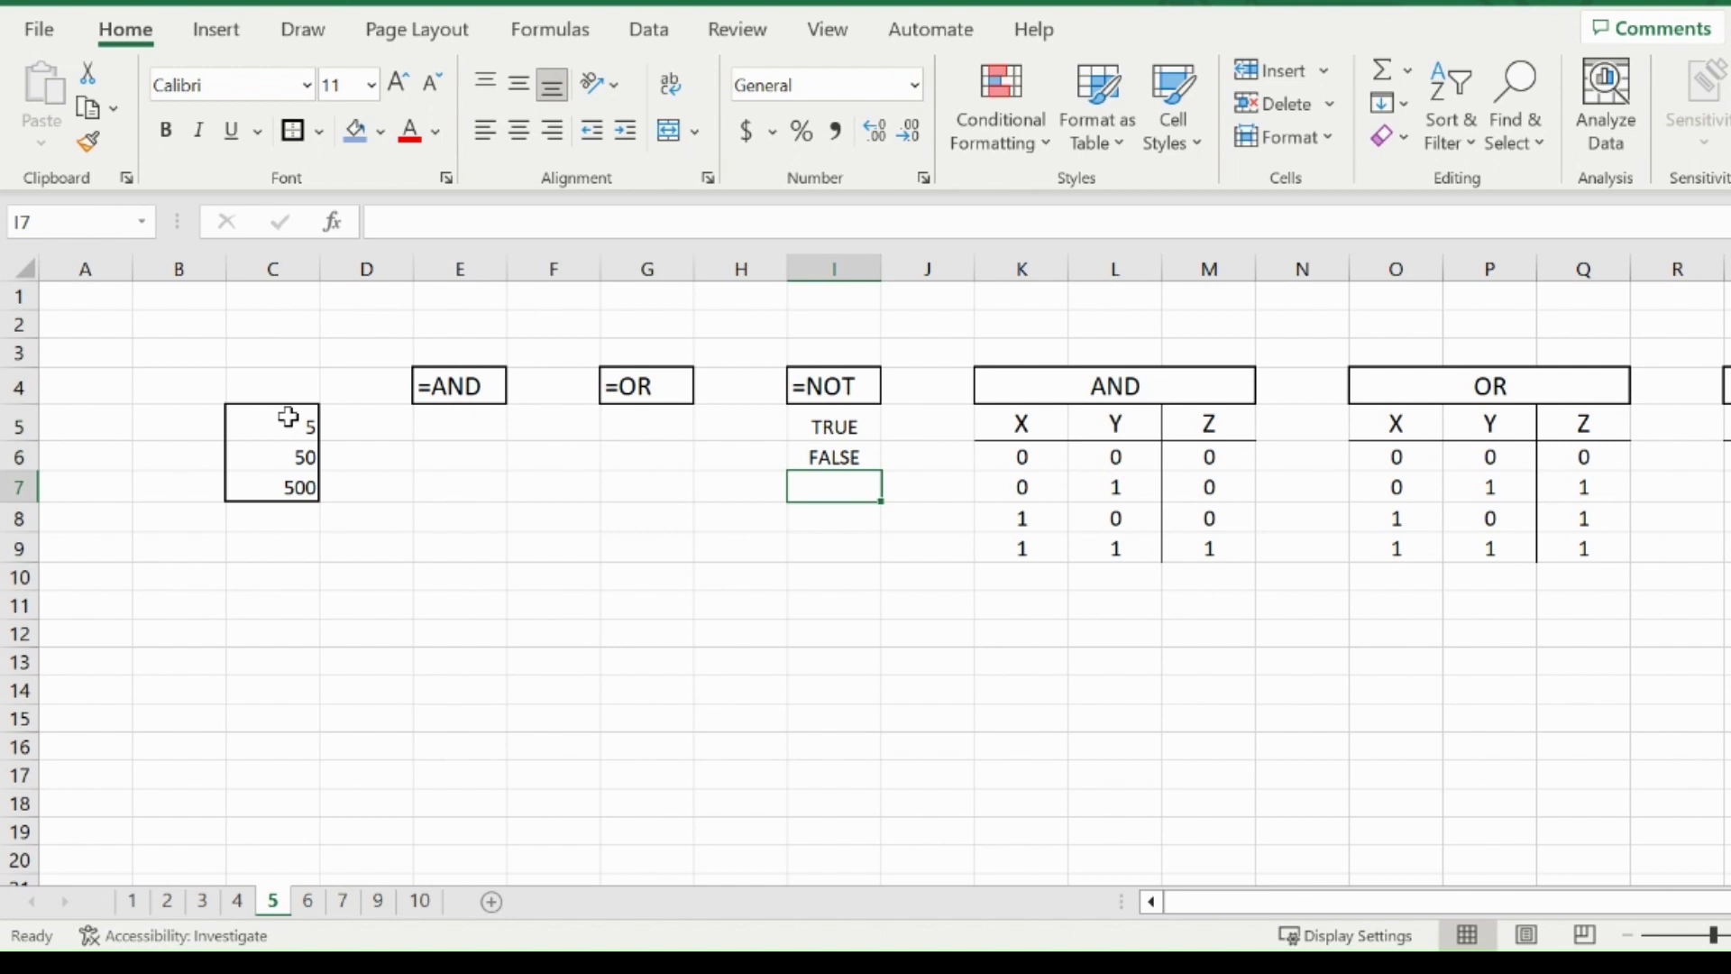
Enter =AND(C5>4,C5>3) in E5, returning TRUE.
click(473, 419)
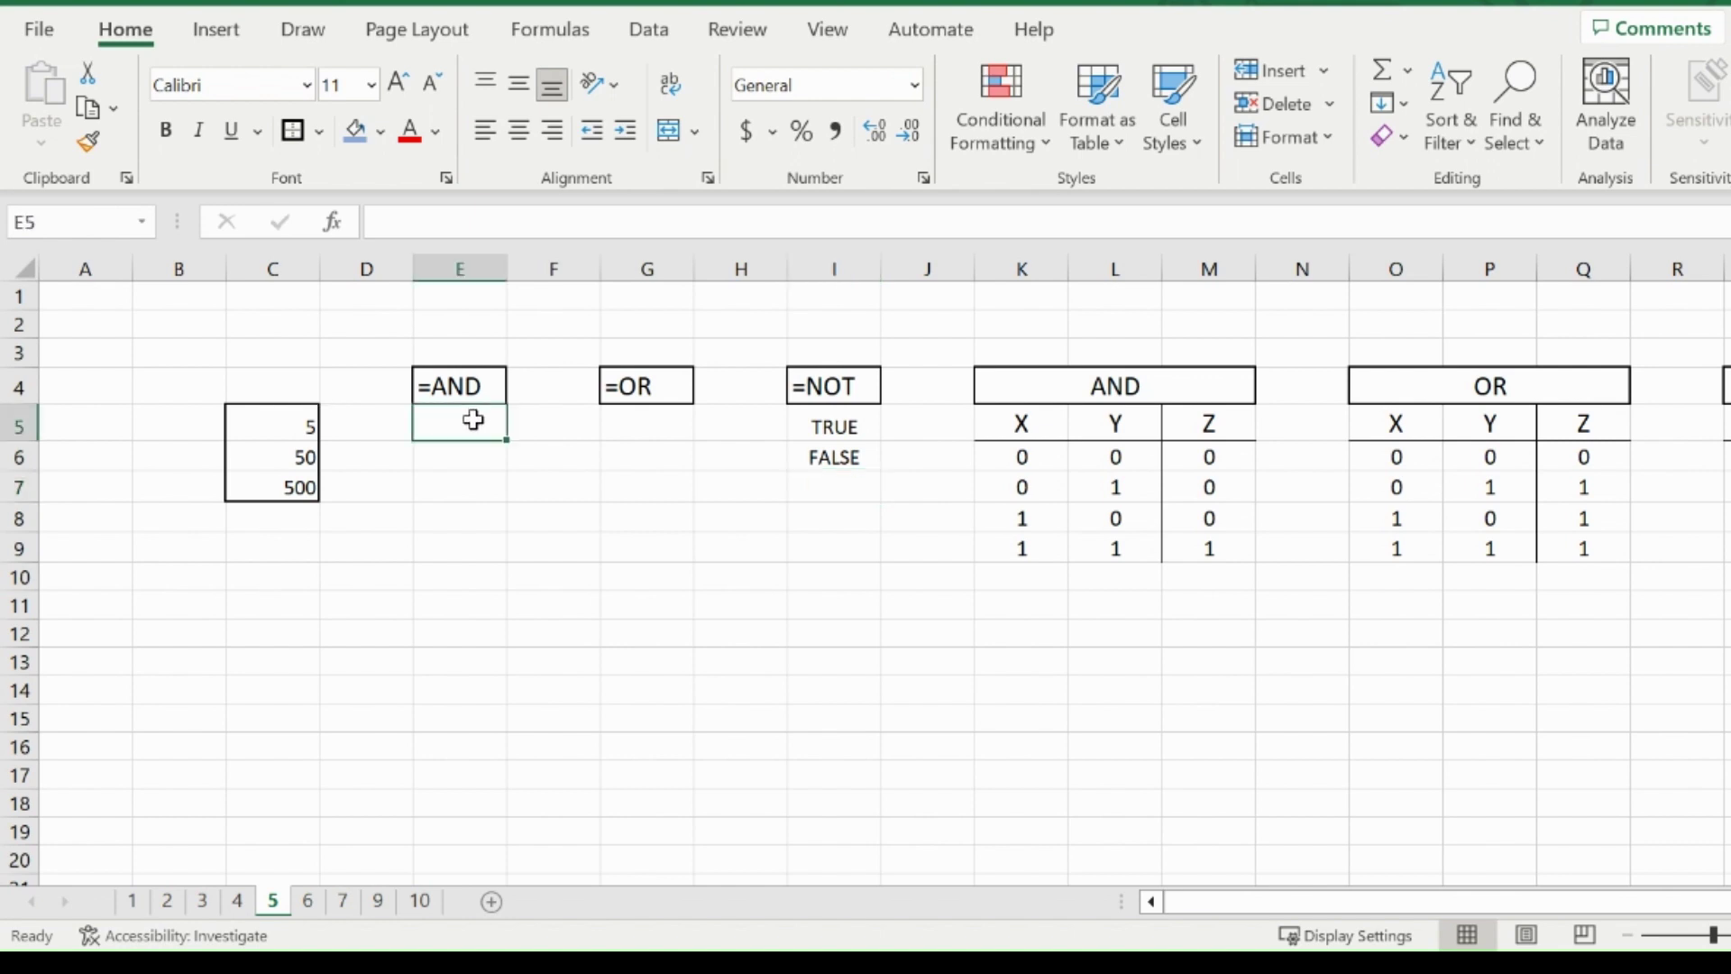
text(=an)
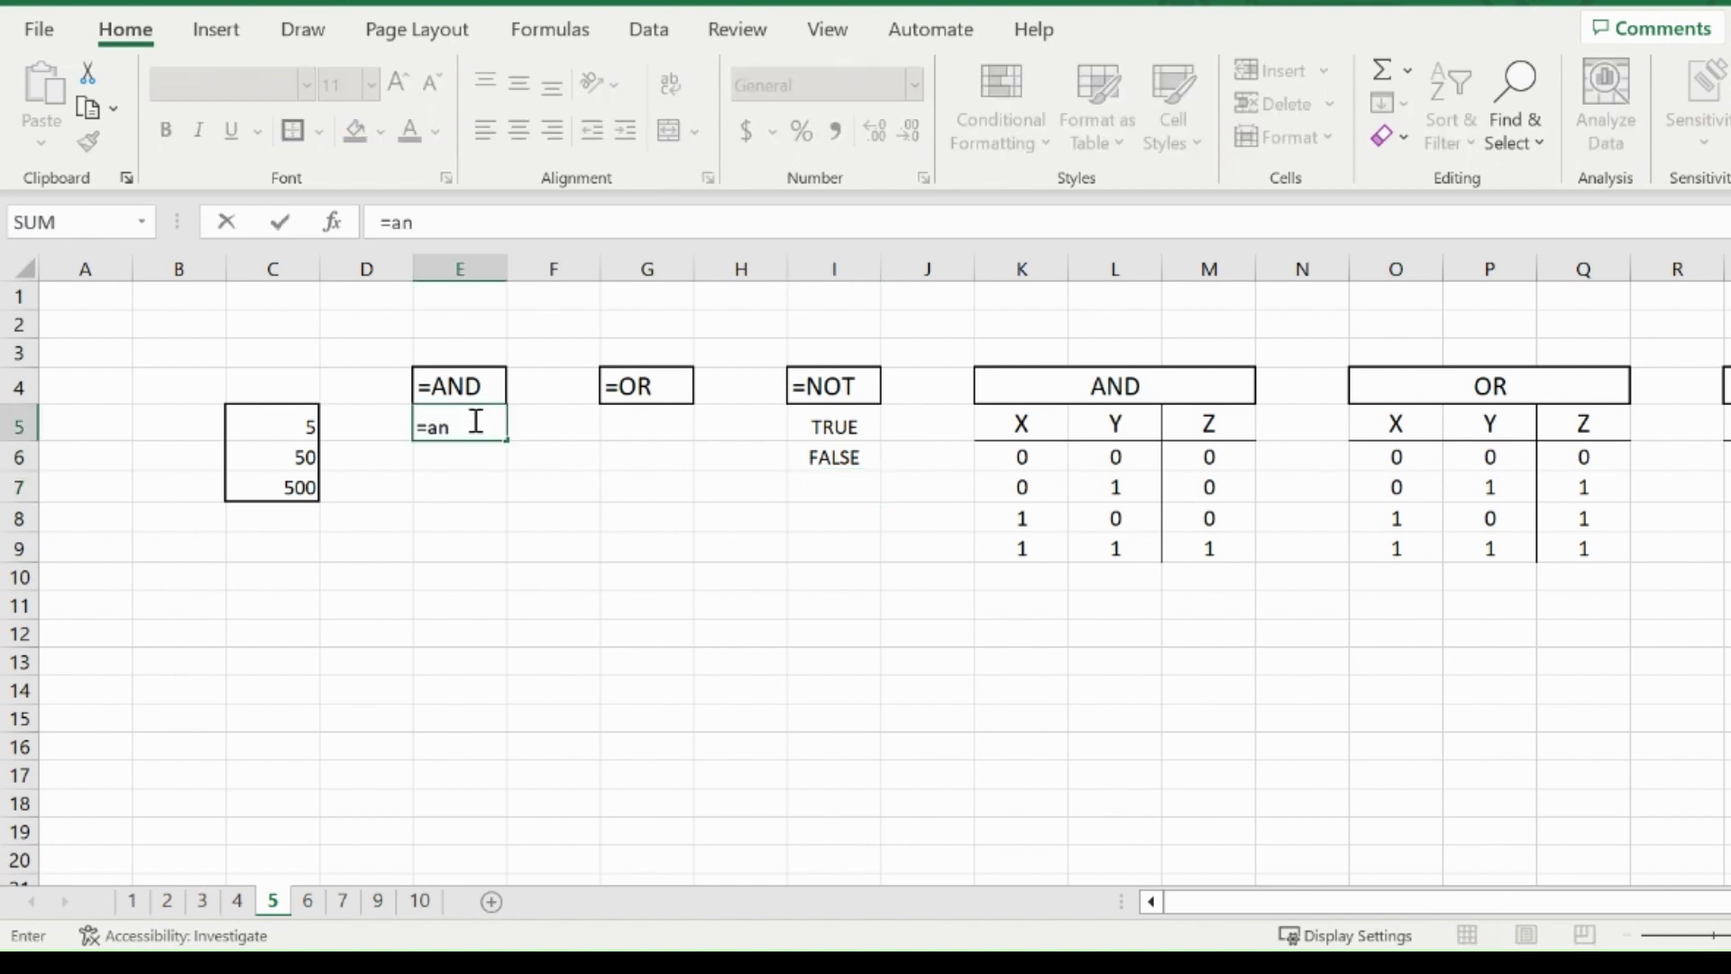
text(d()
click(291, 423)
text(>4)
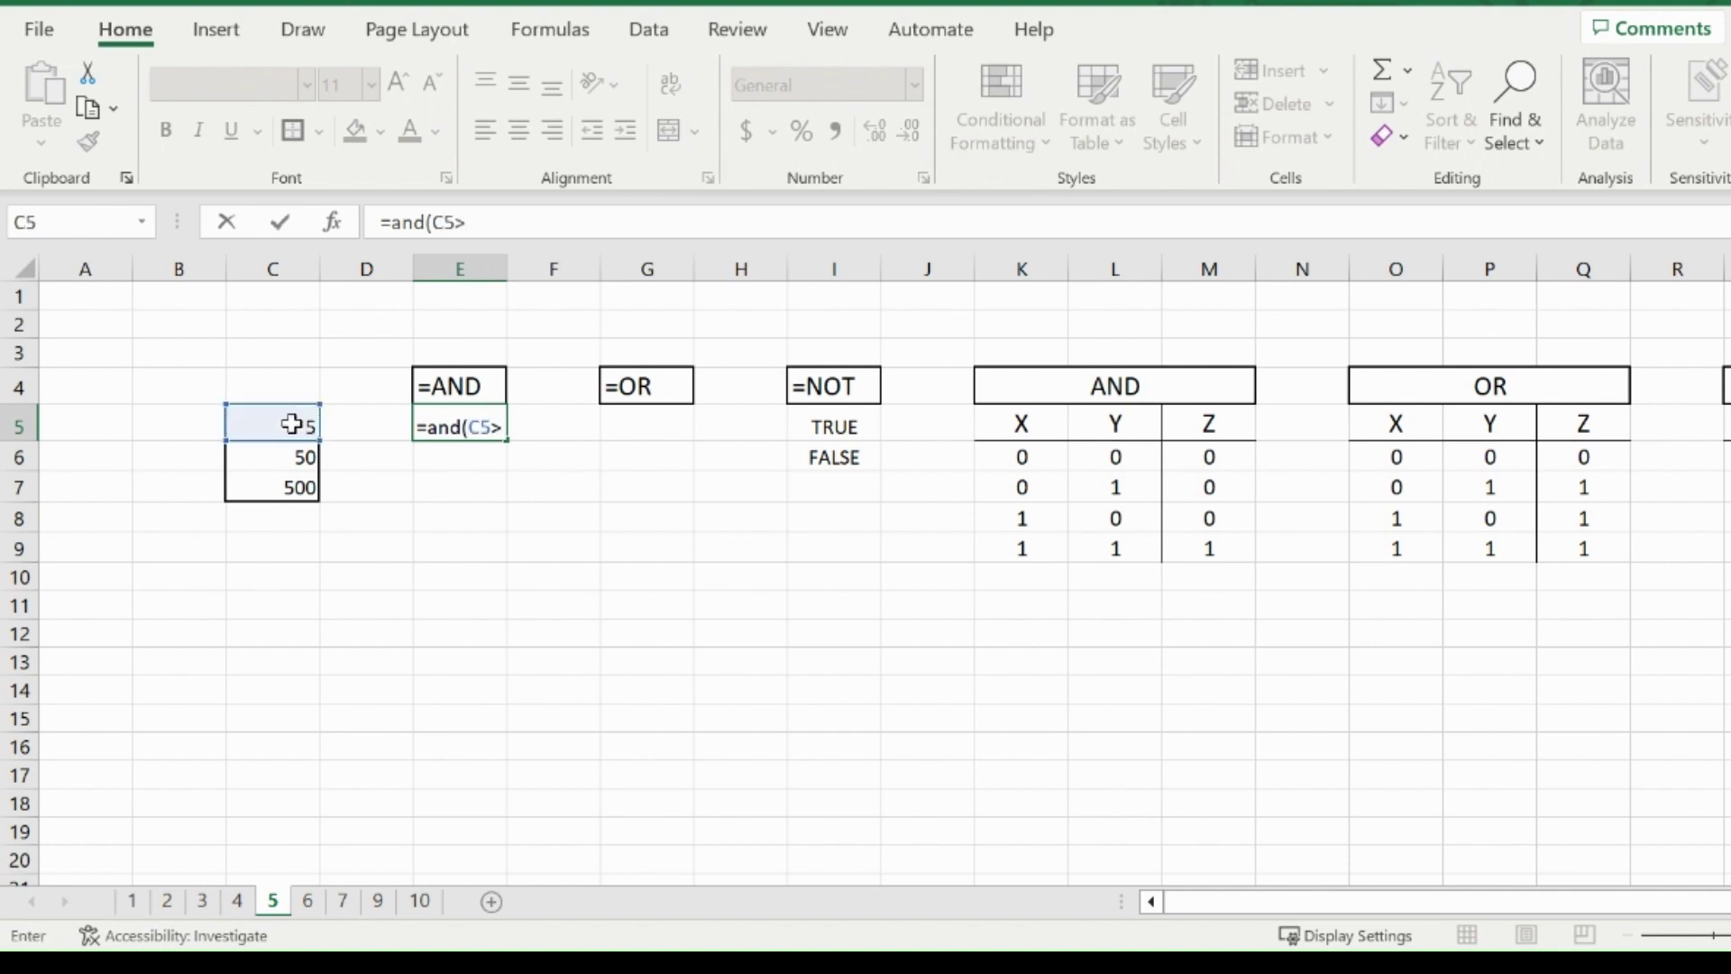
text(,)
click(296, 427)
text(>3)
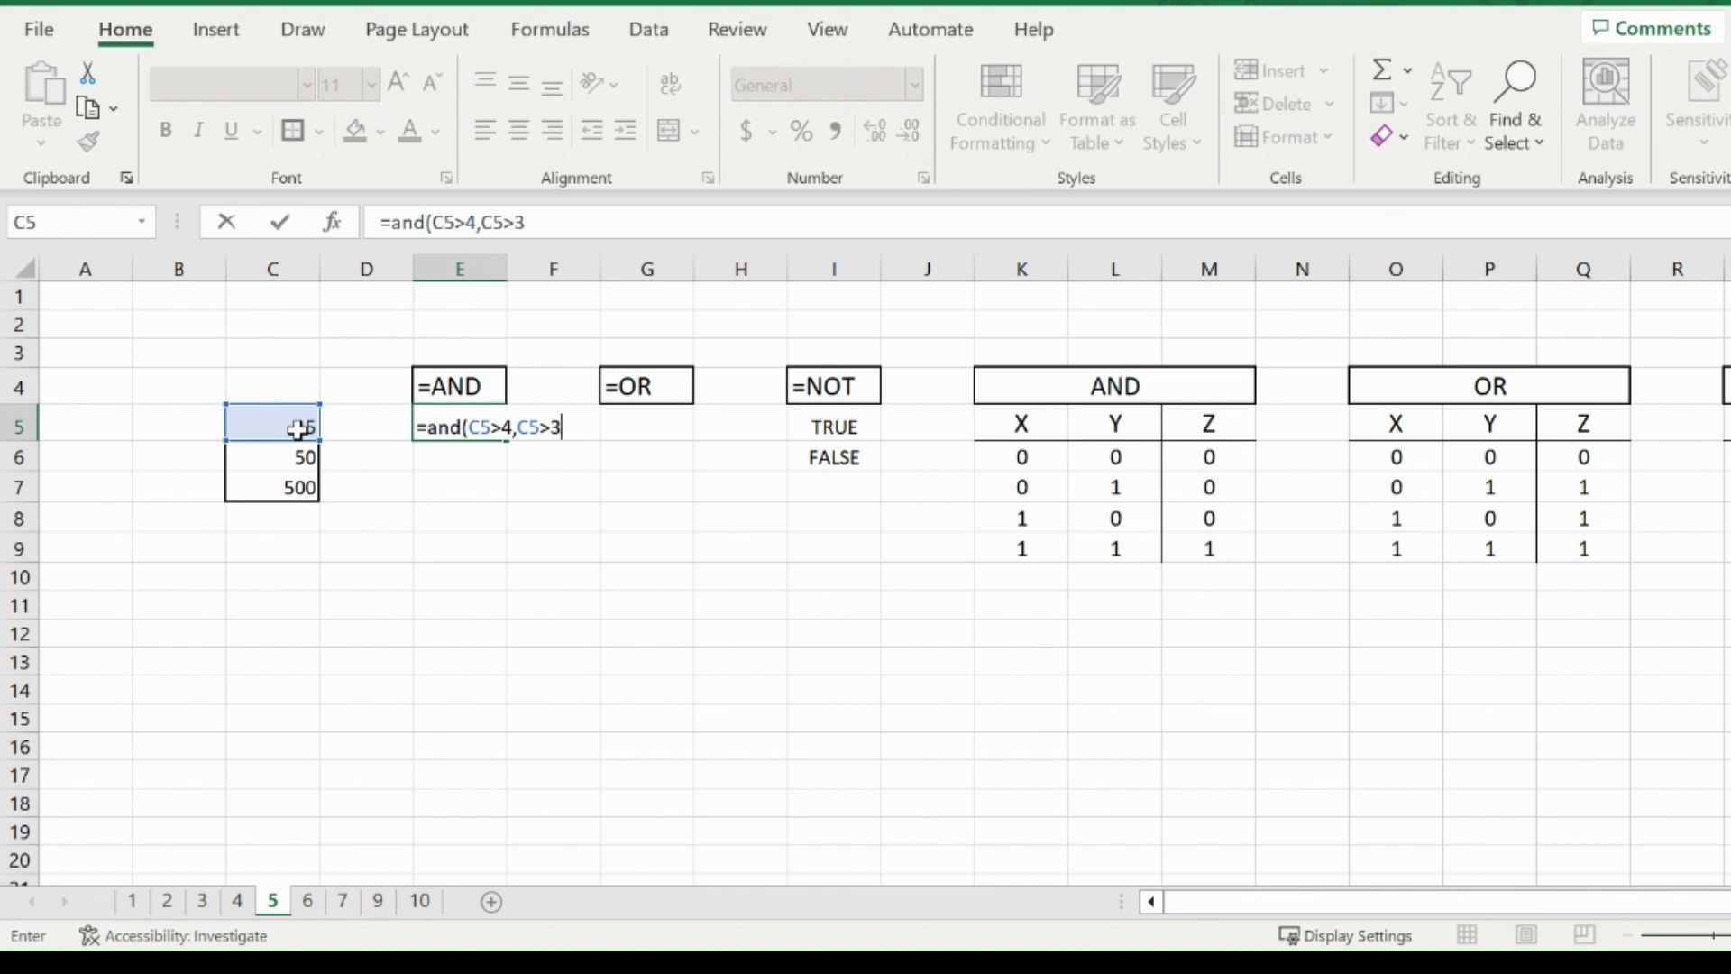
text())
key(Return)
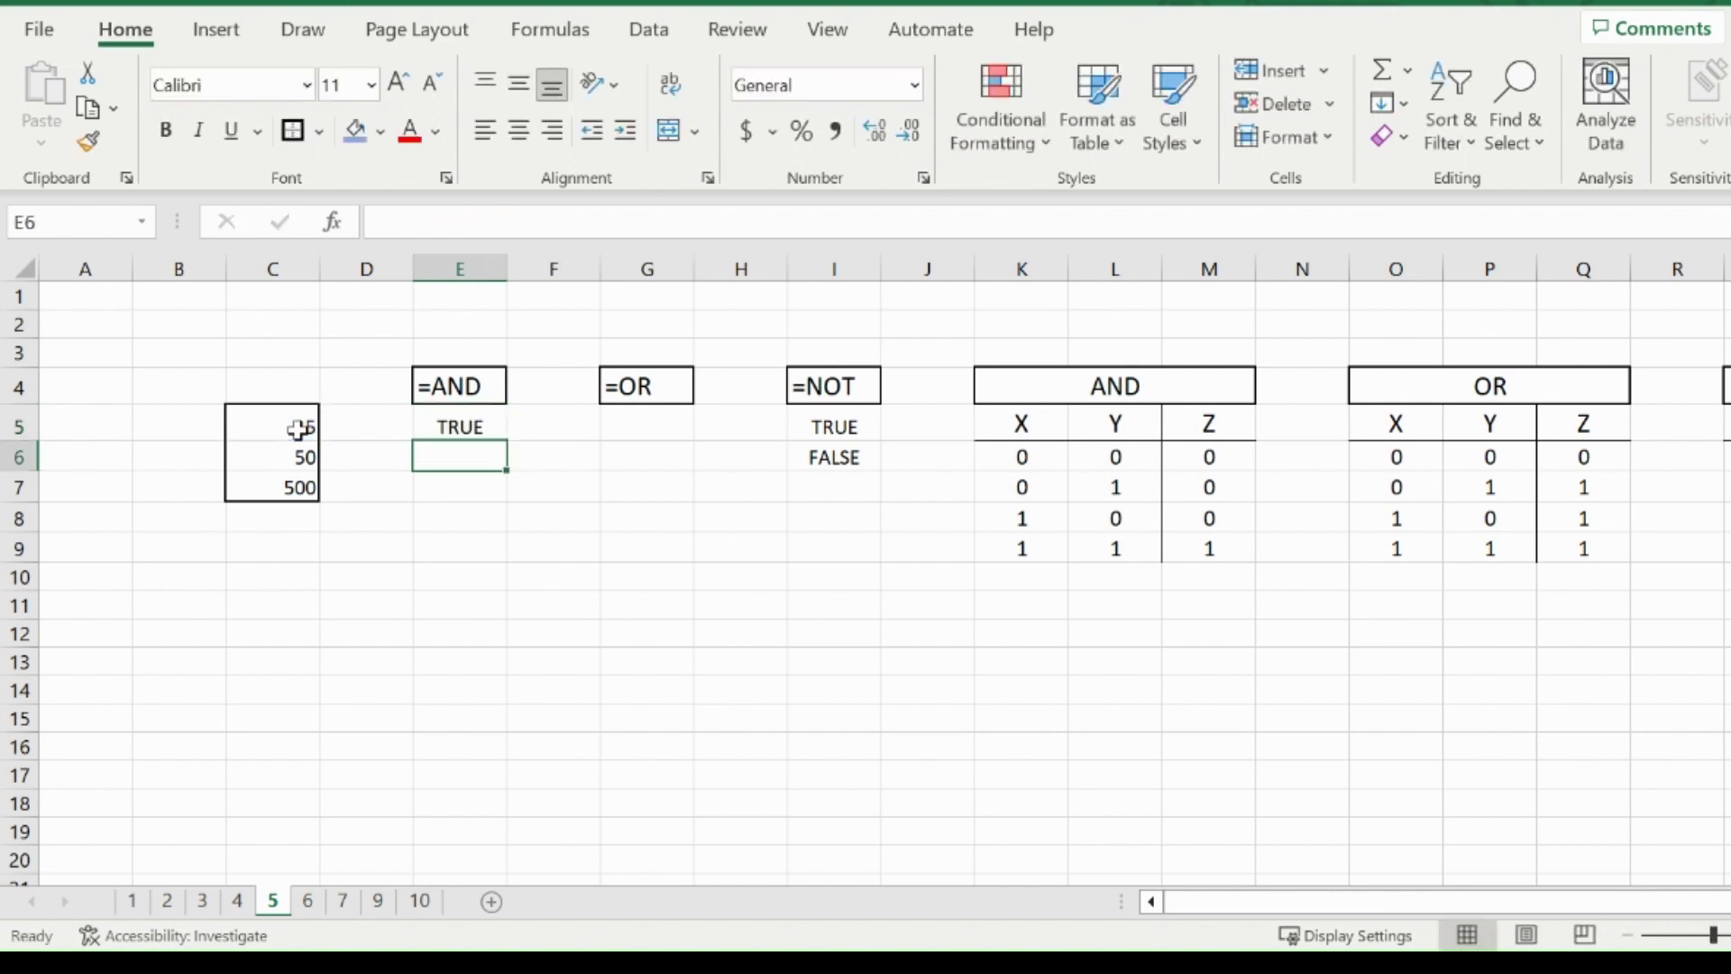
Enter =AND(C5>4,C5>6) in E6, returning FALSE, and check the stored formula.
text(=and)
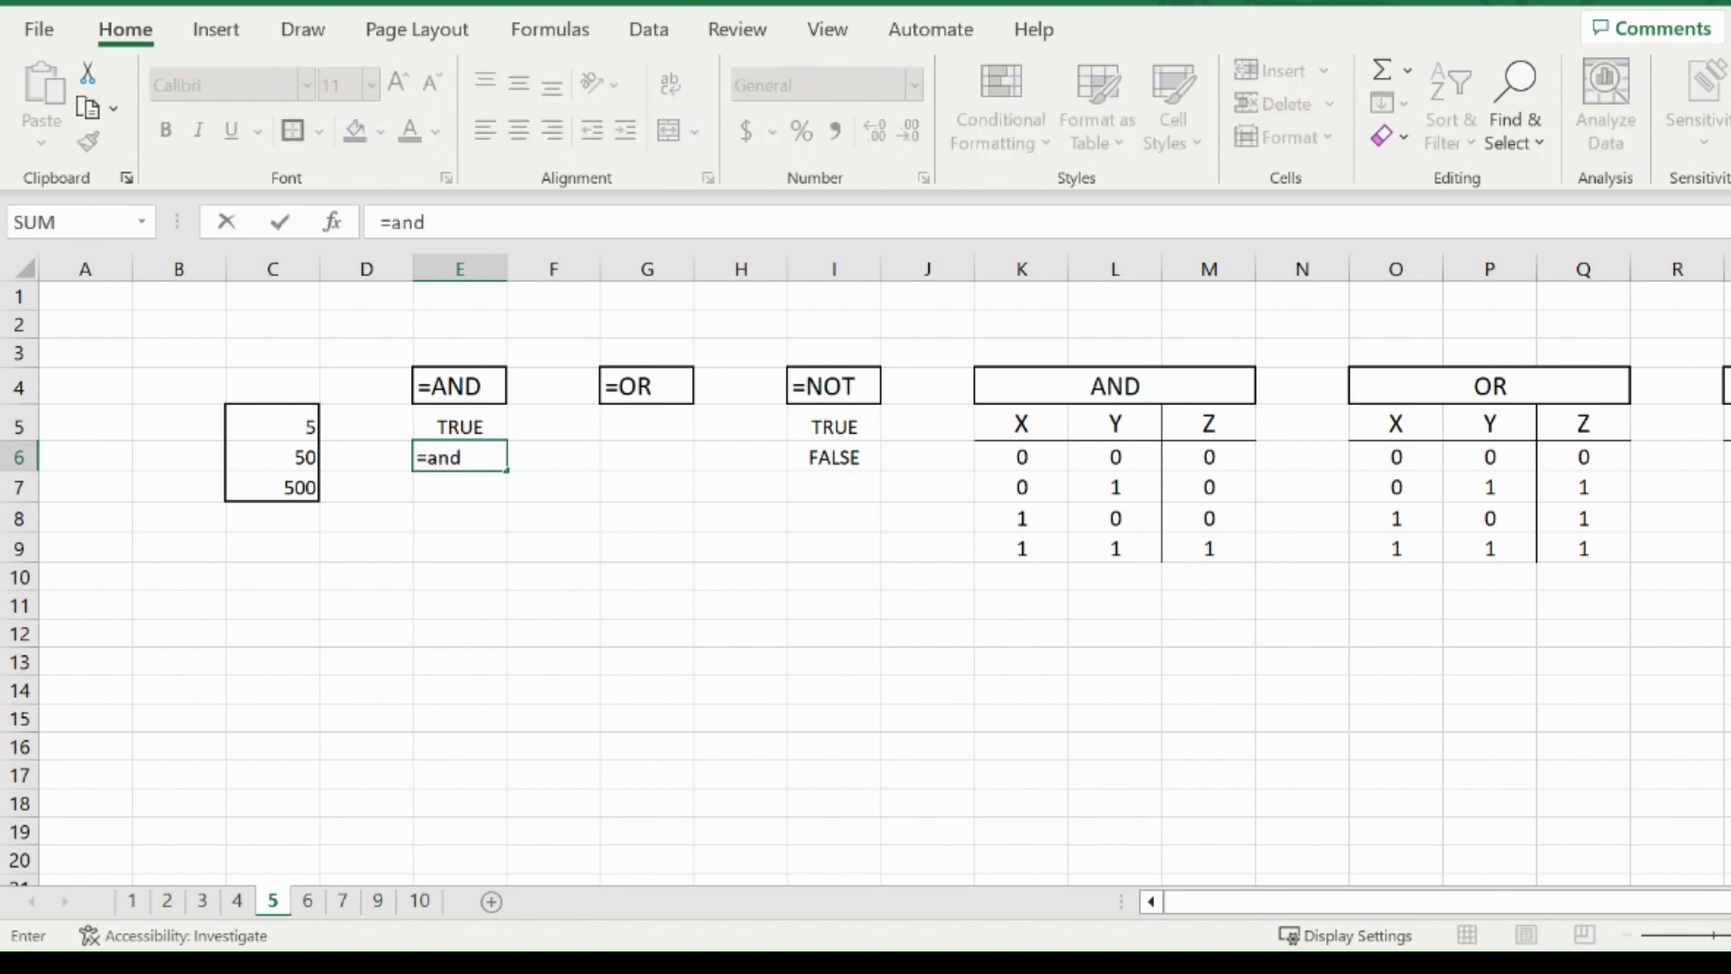
text(()
click(305, 426)
text(>4)
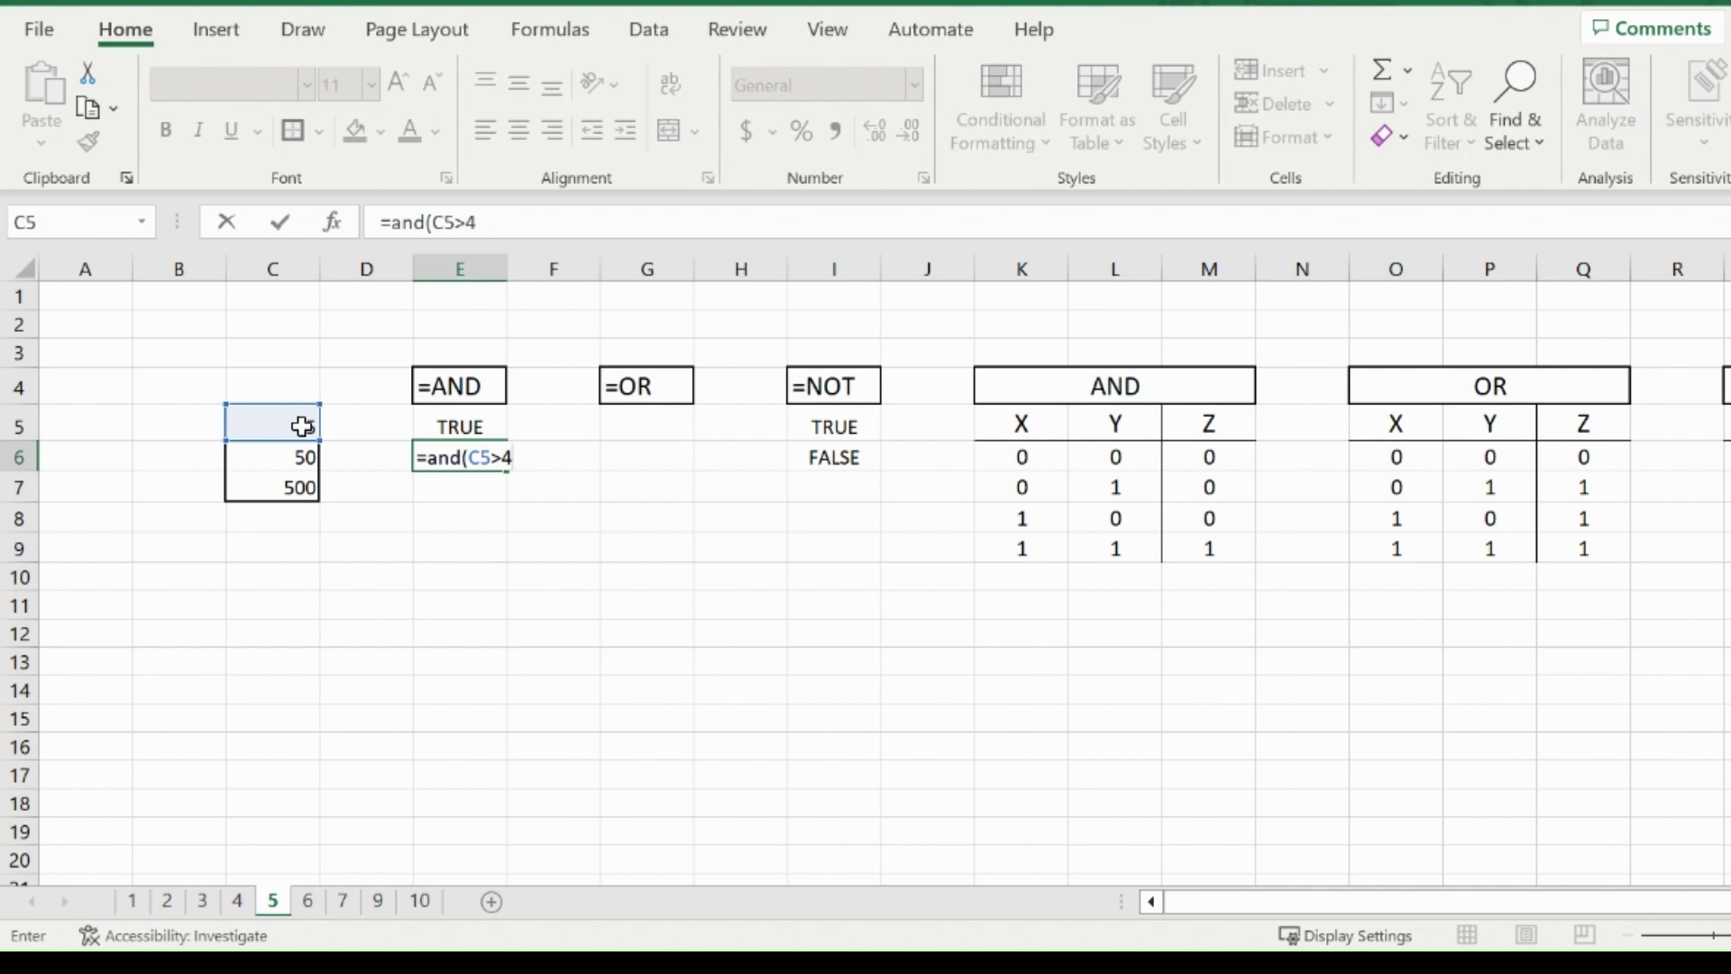
text(,)
click(302, 426)
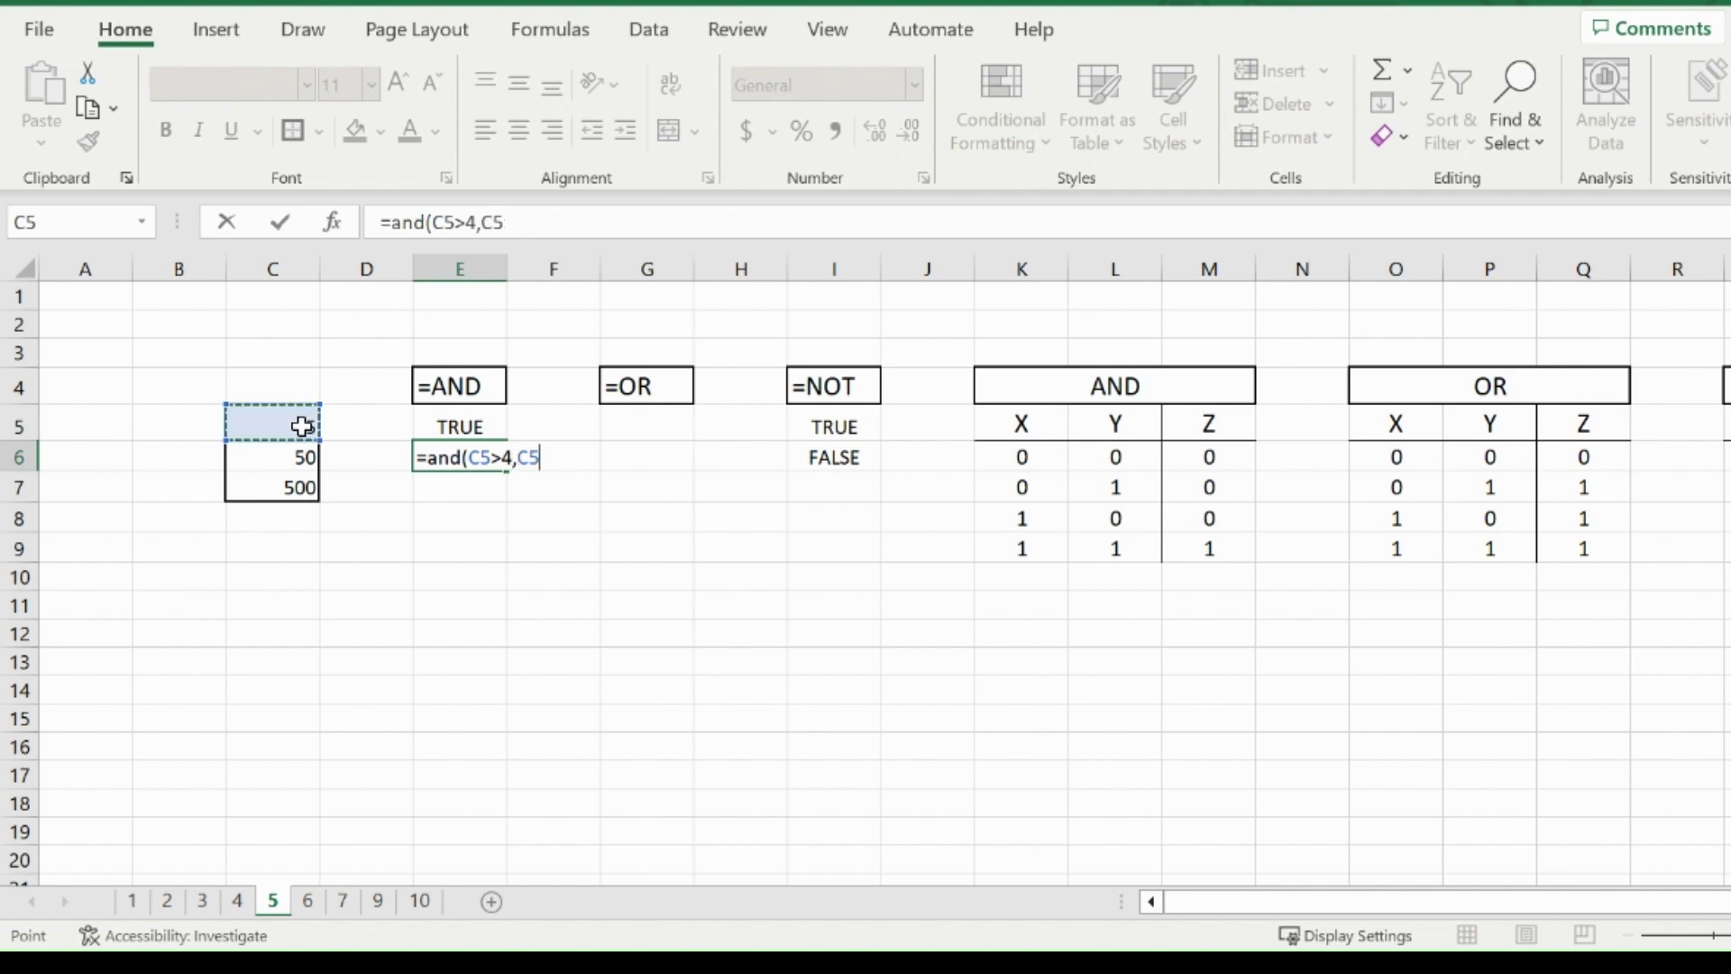
text(>6))
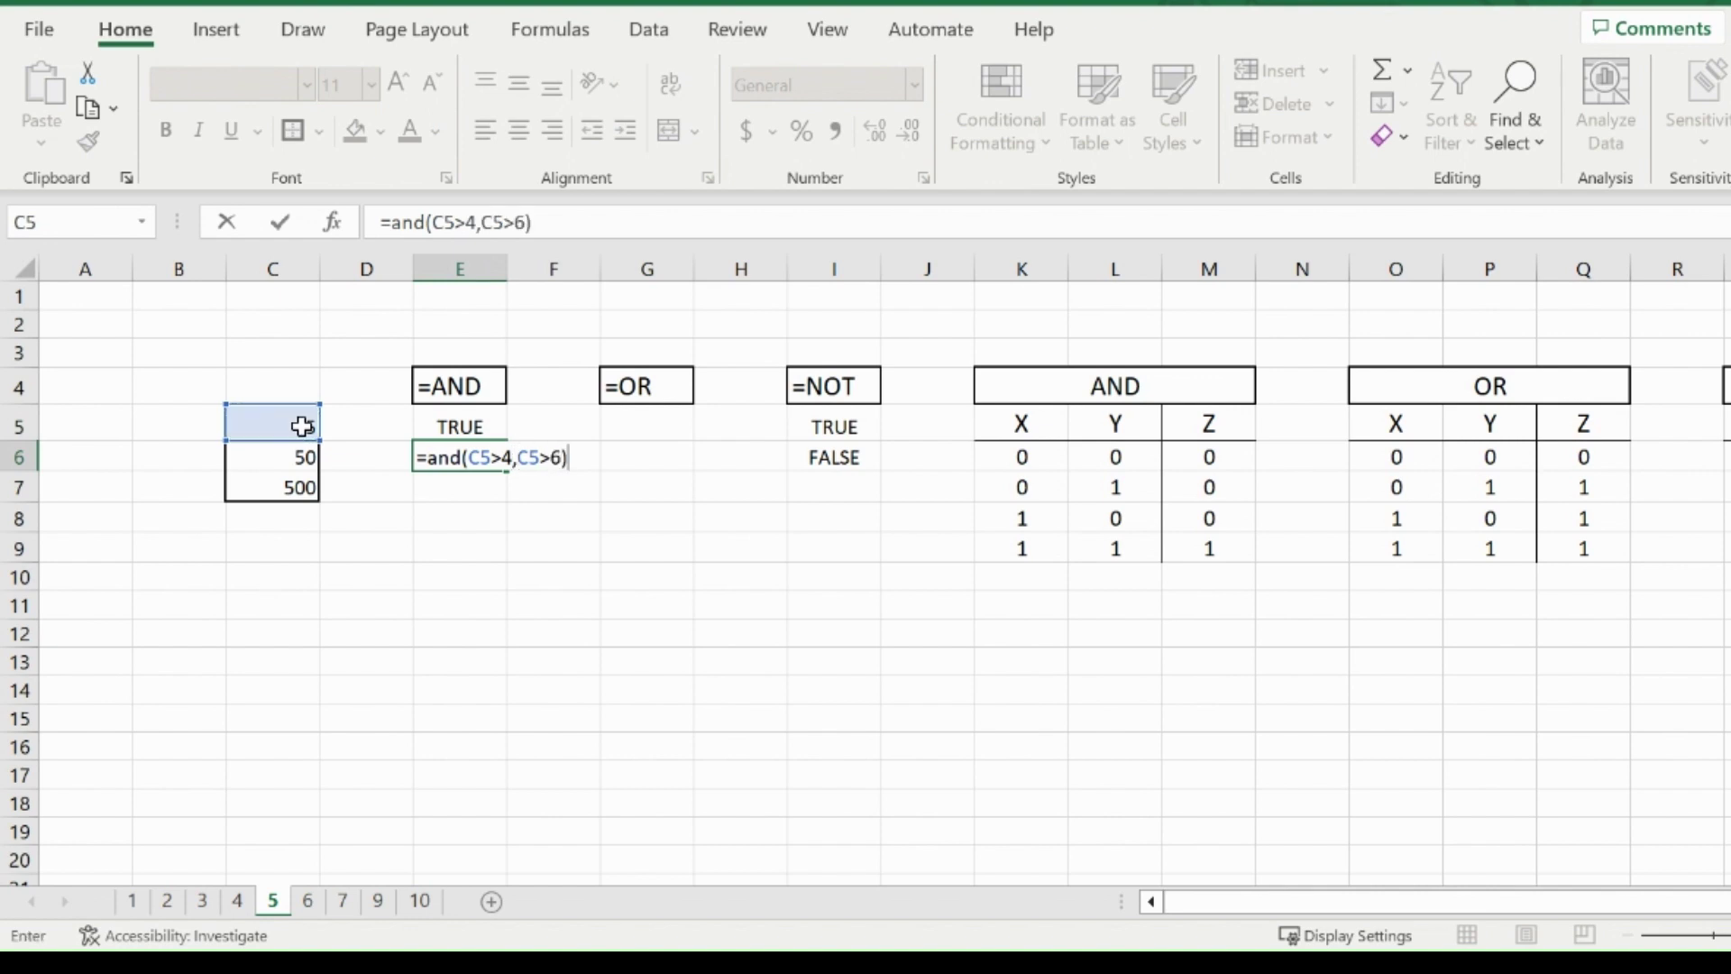
key(Return)
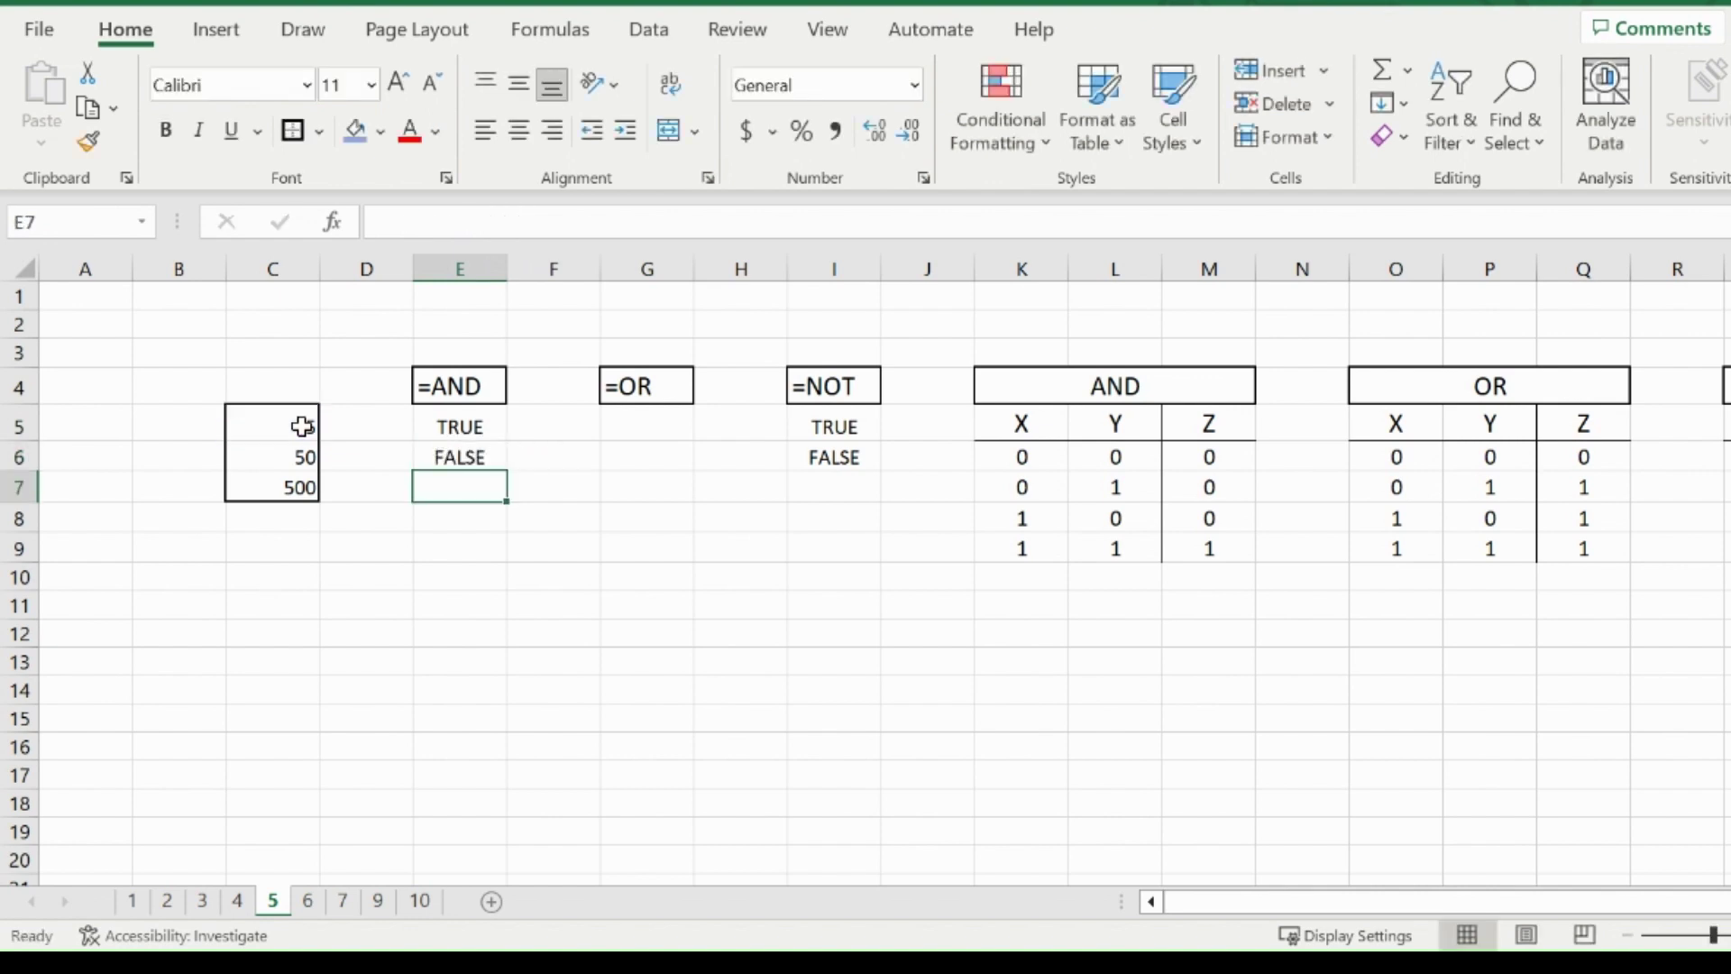
click(439, 460)
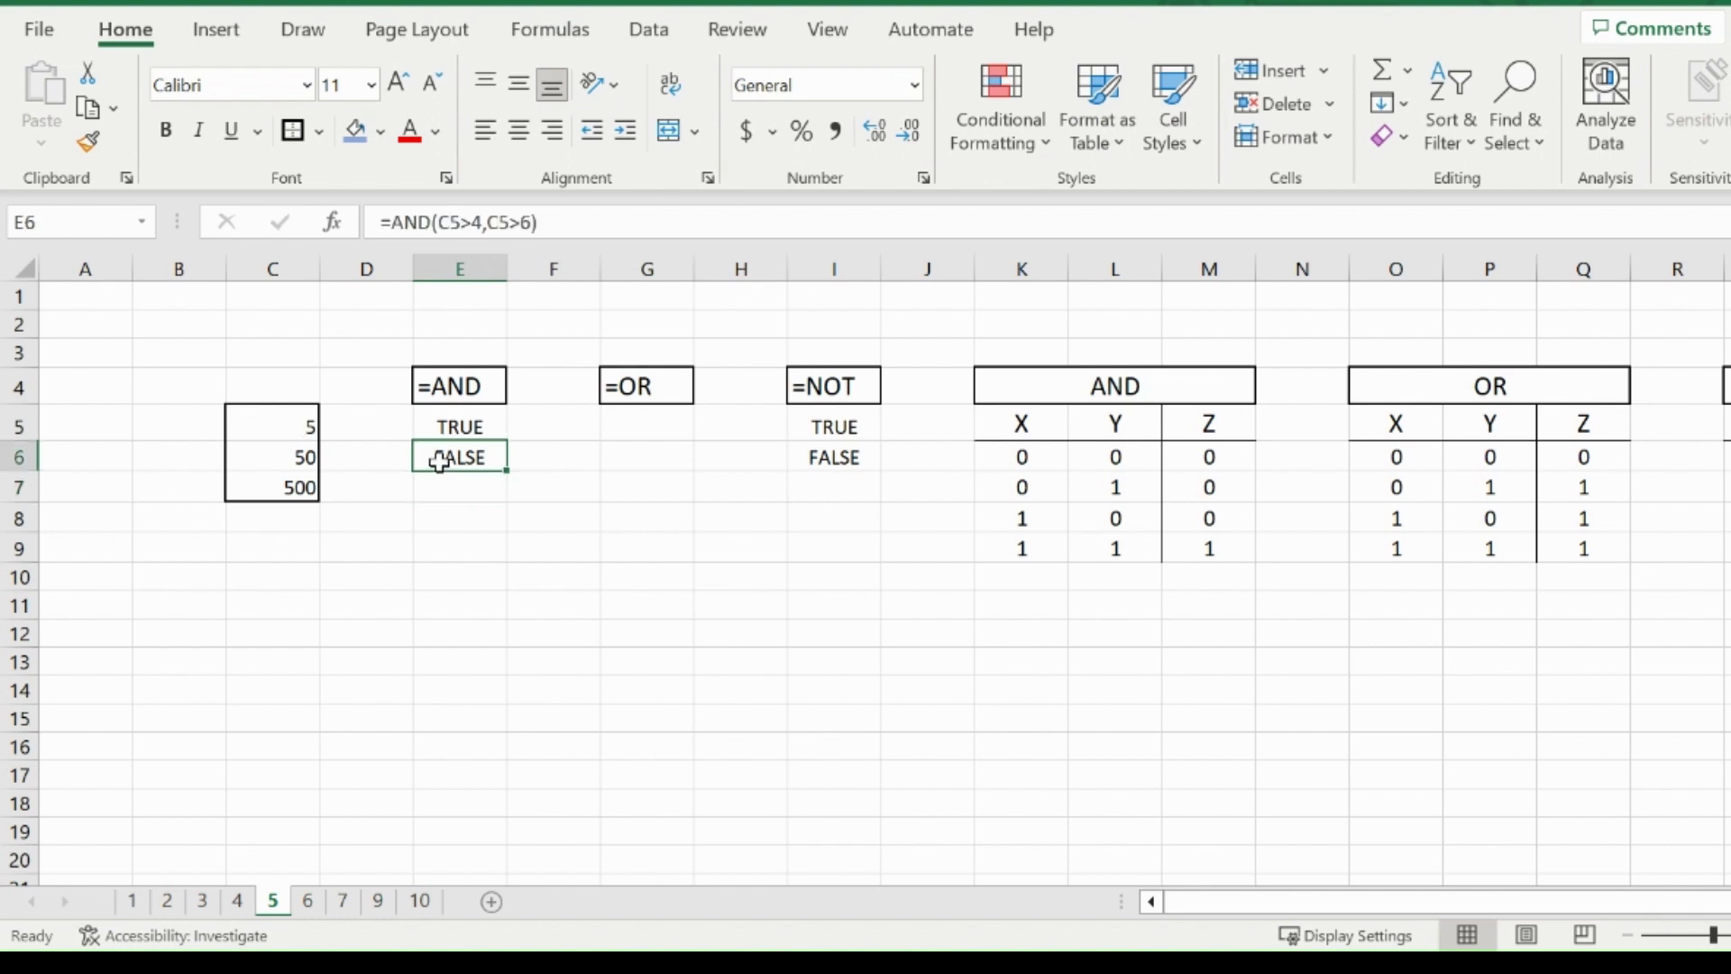
Enter =OR(C5>6,C5>4) in G5, returning TRUE.
click(644, 425)
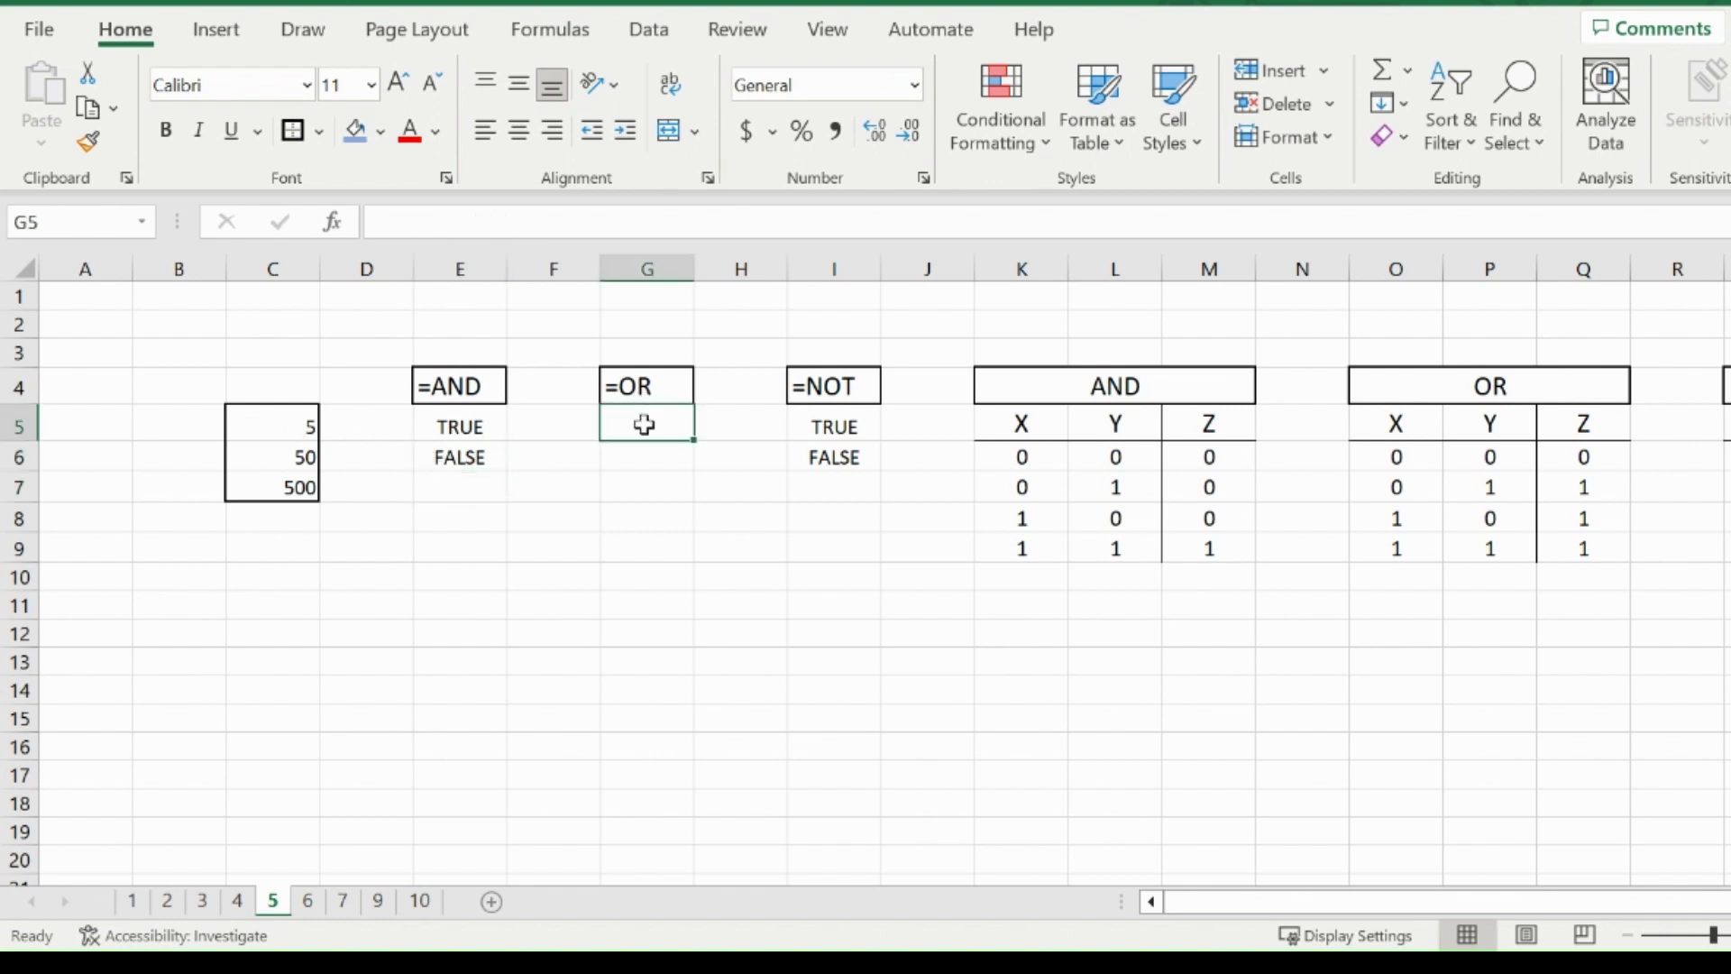
text(=or)
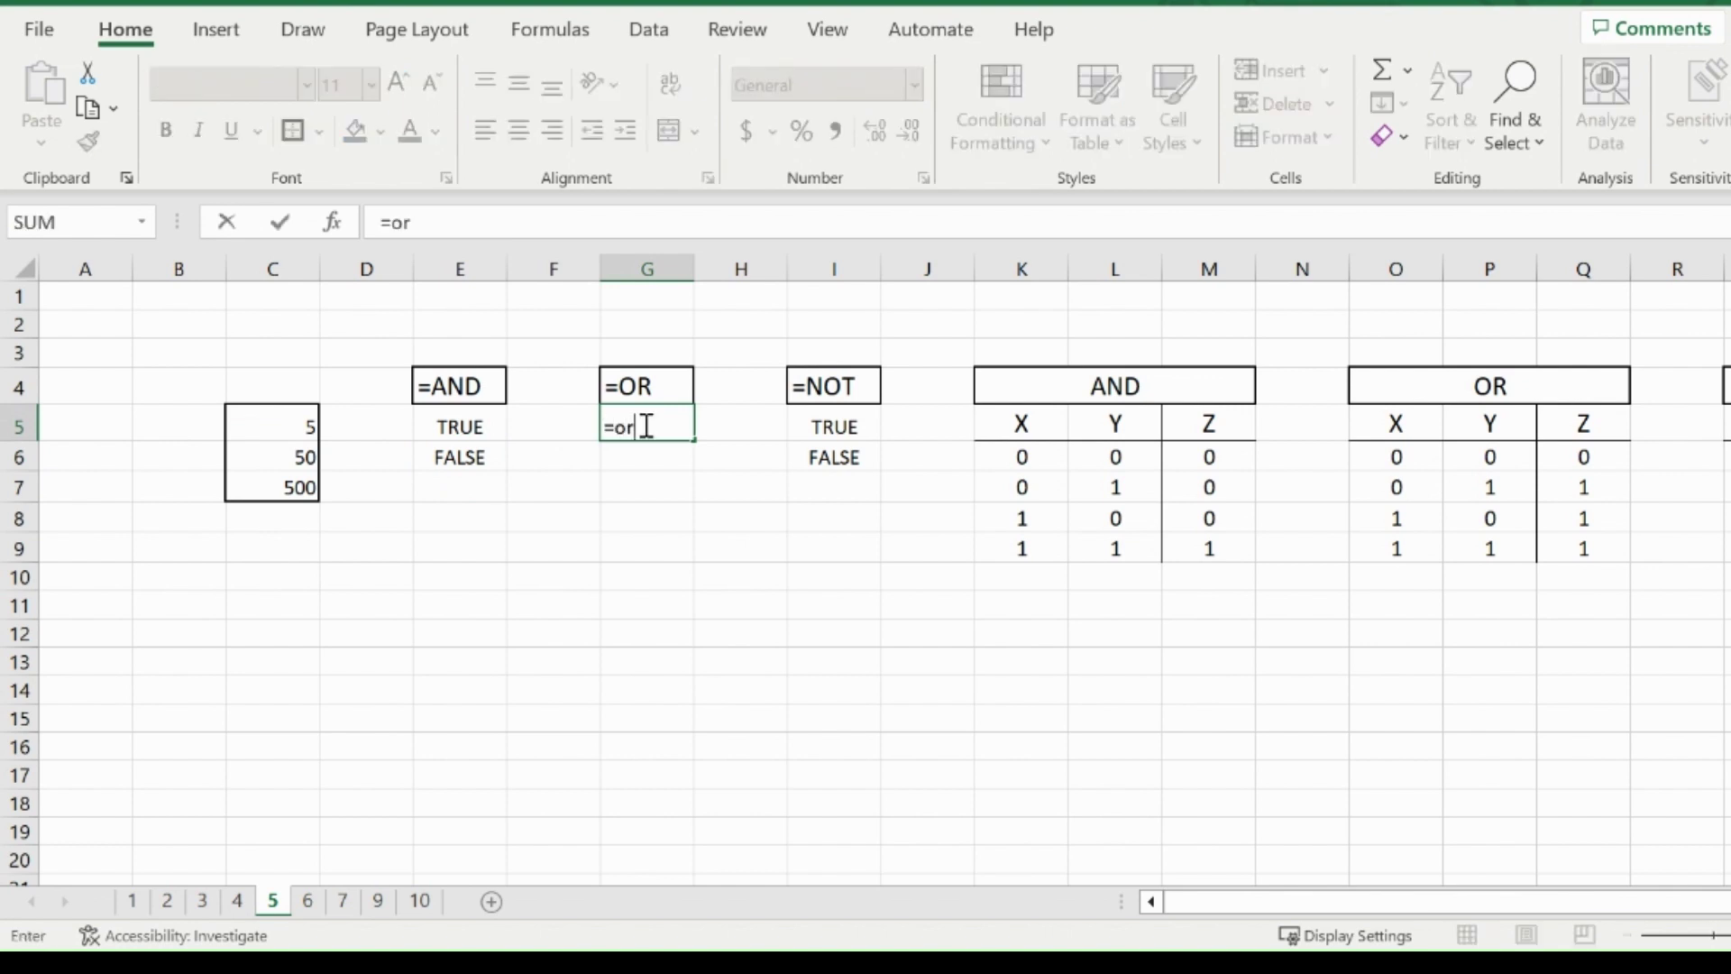
text(()
click(297, 420)
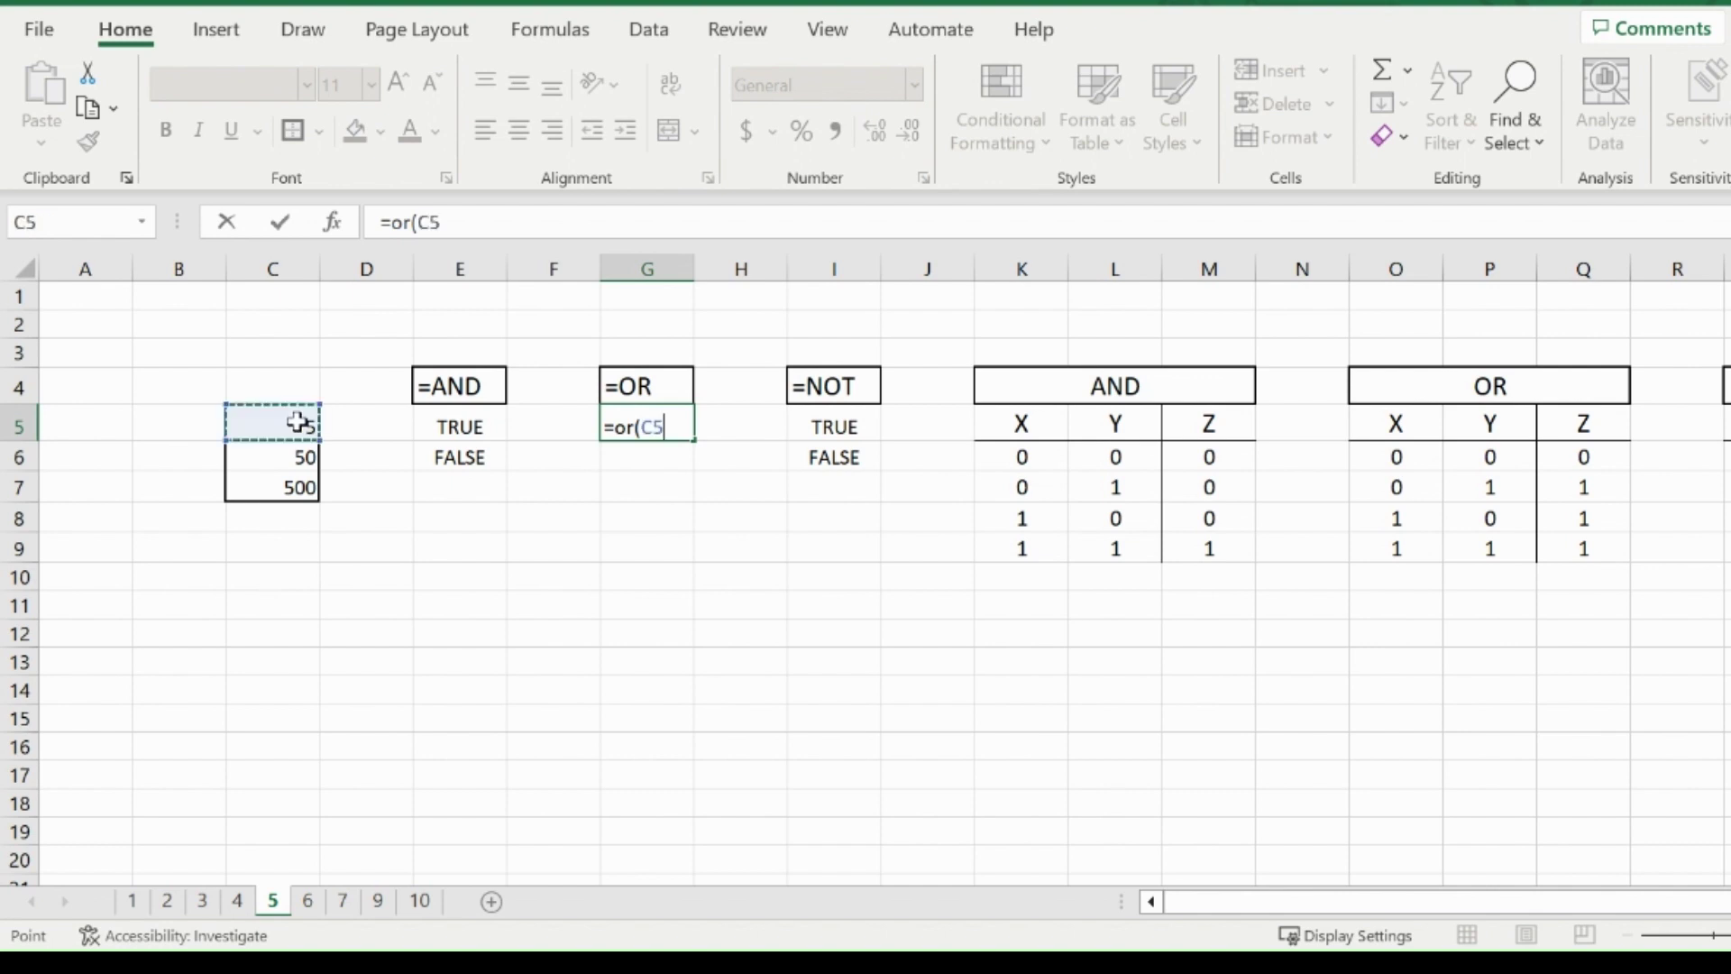
text(>6,)
click(297, 420)
text(>)
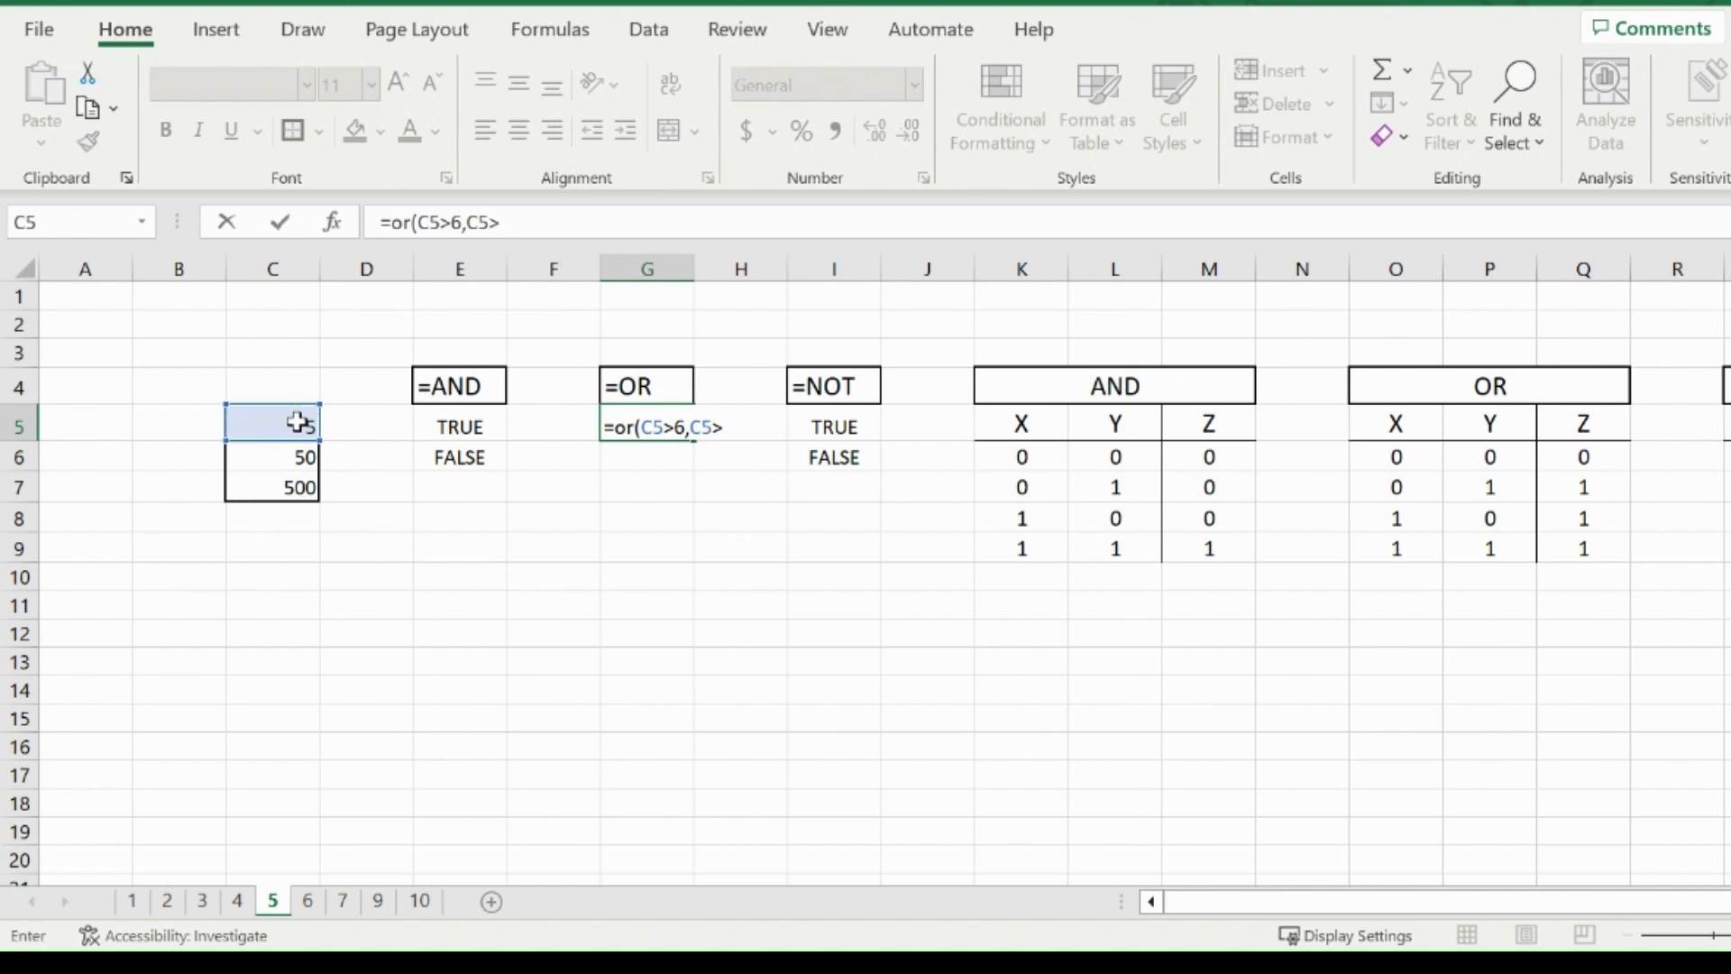
text(4))
key(Return)
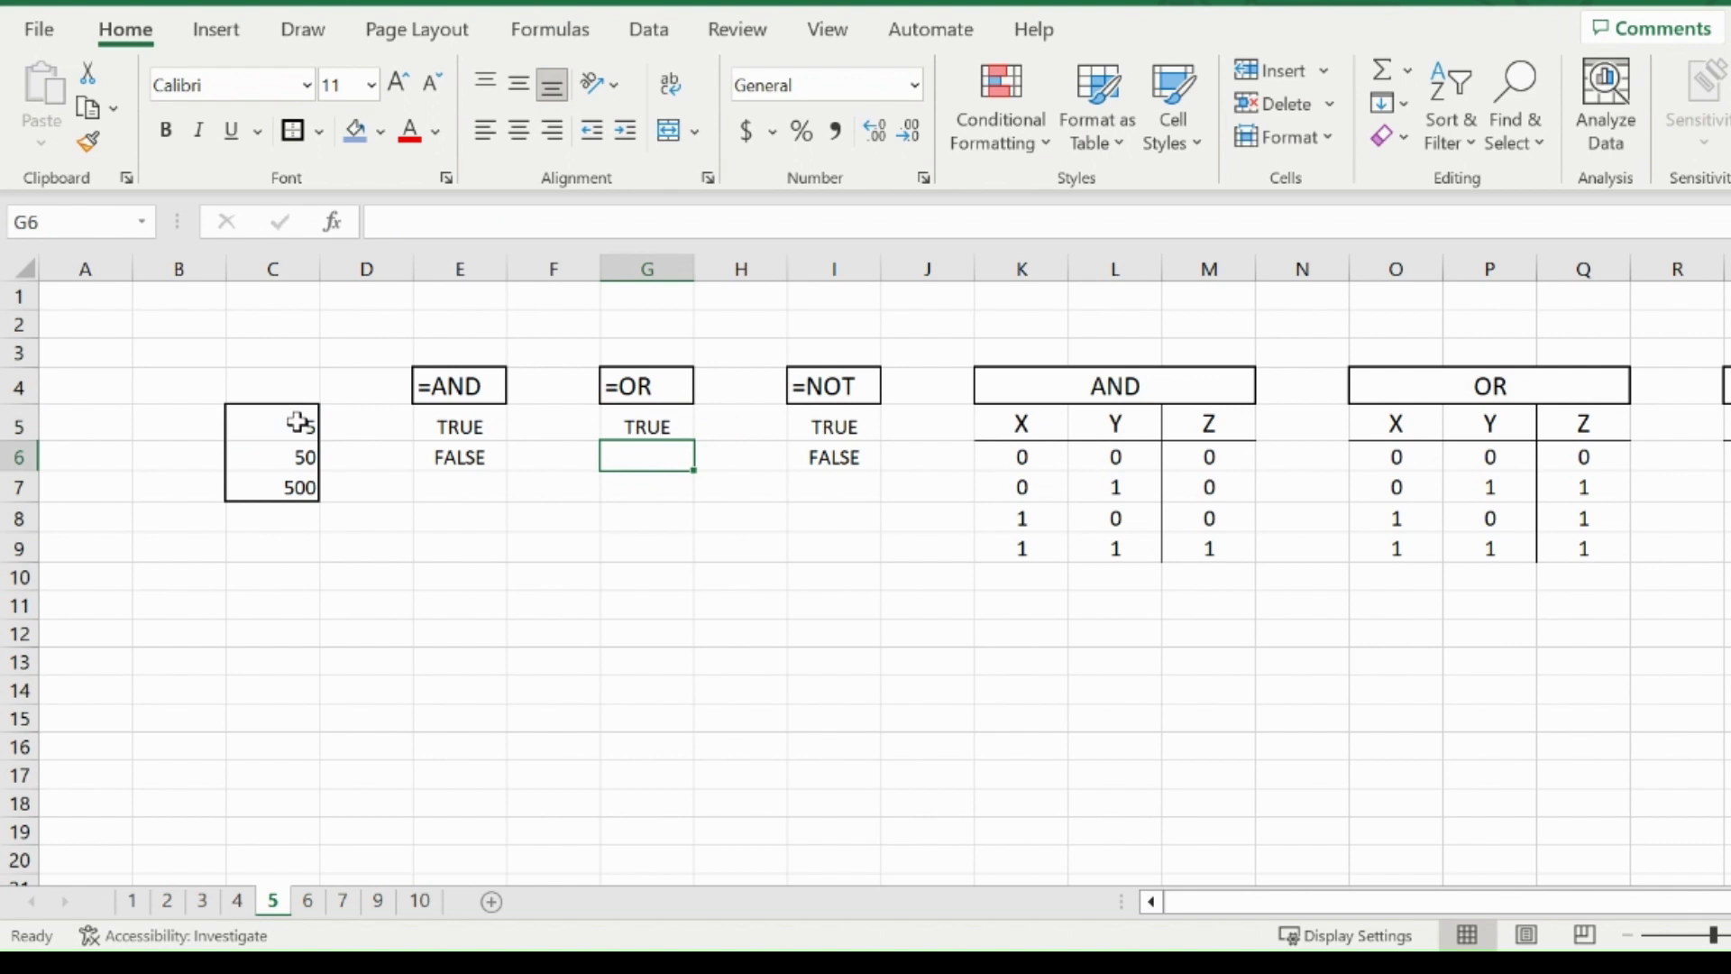
Enter =OR(C5>6,C5>7) in G6, returning FALSE.
text(=)
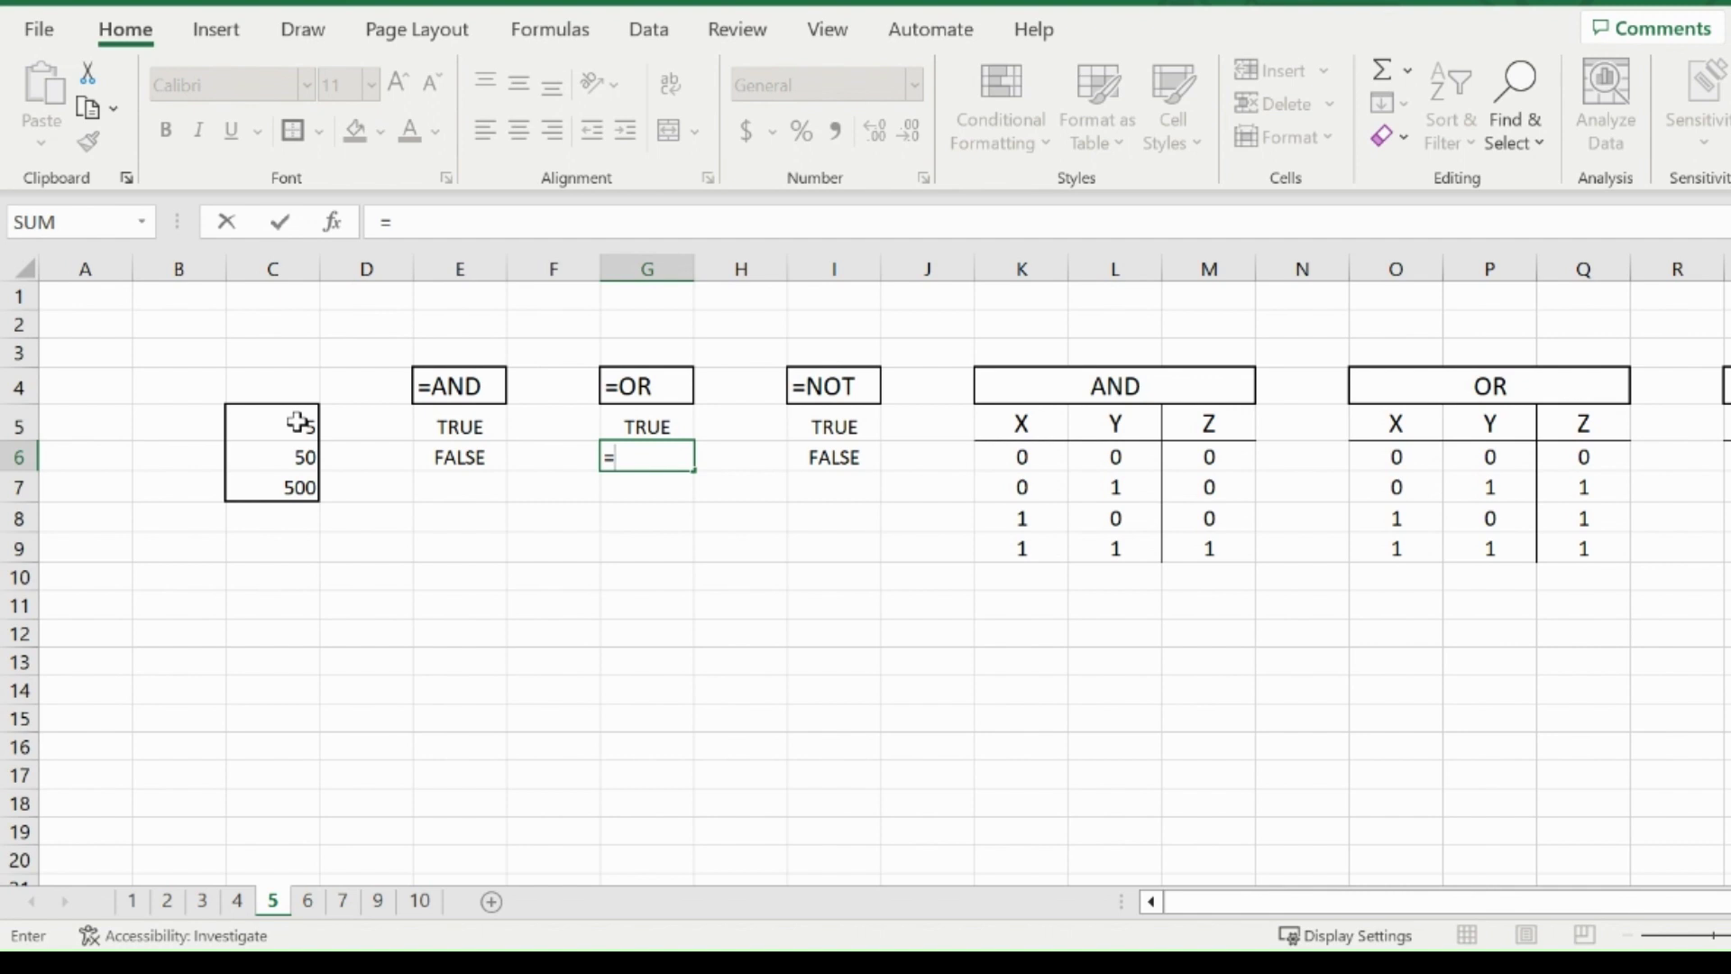
text(or()
click(297, 422)
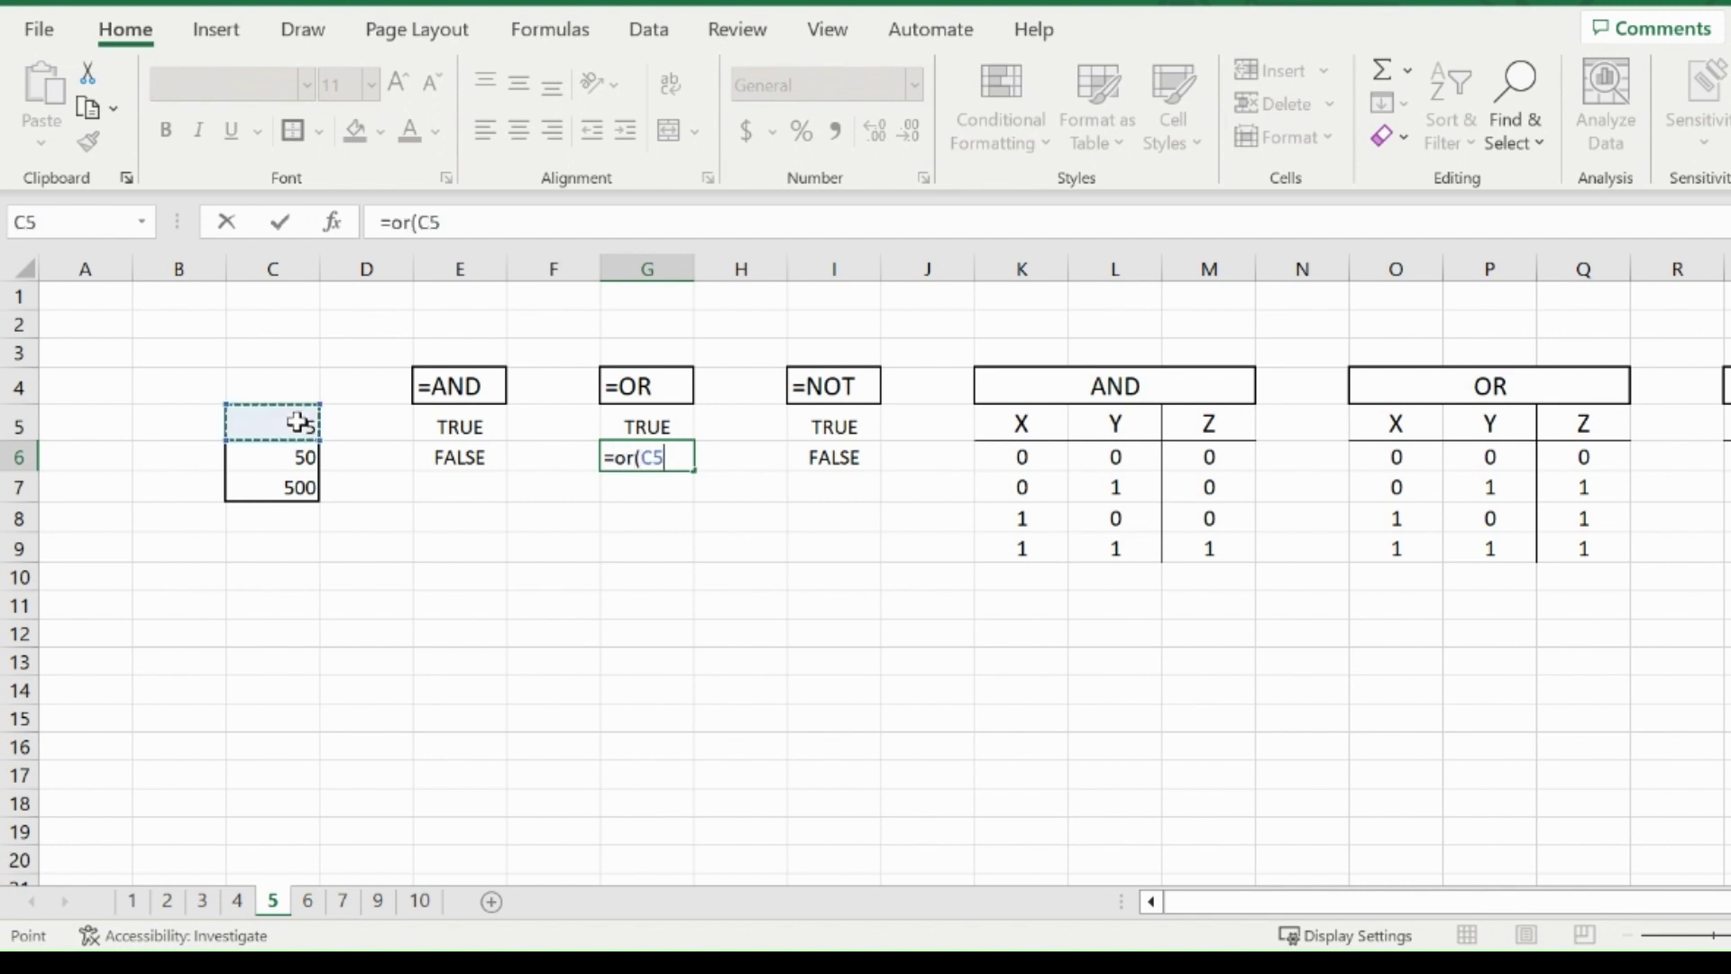
text(>6,)
click(297, 421)
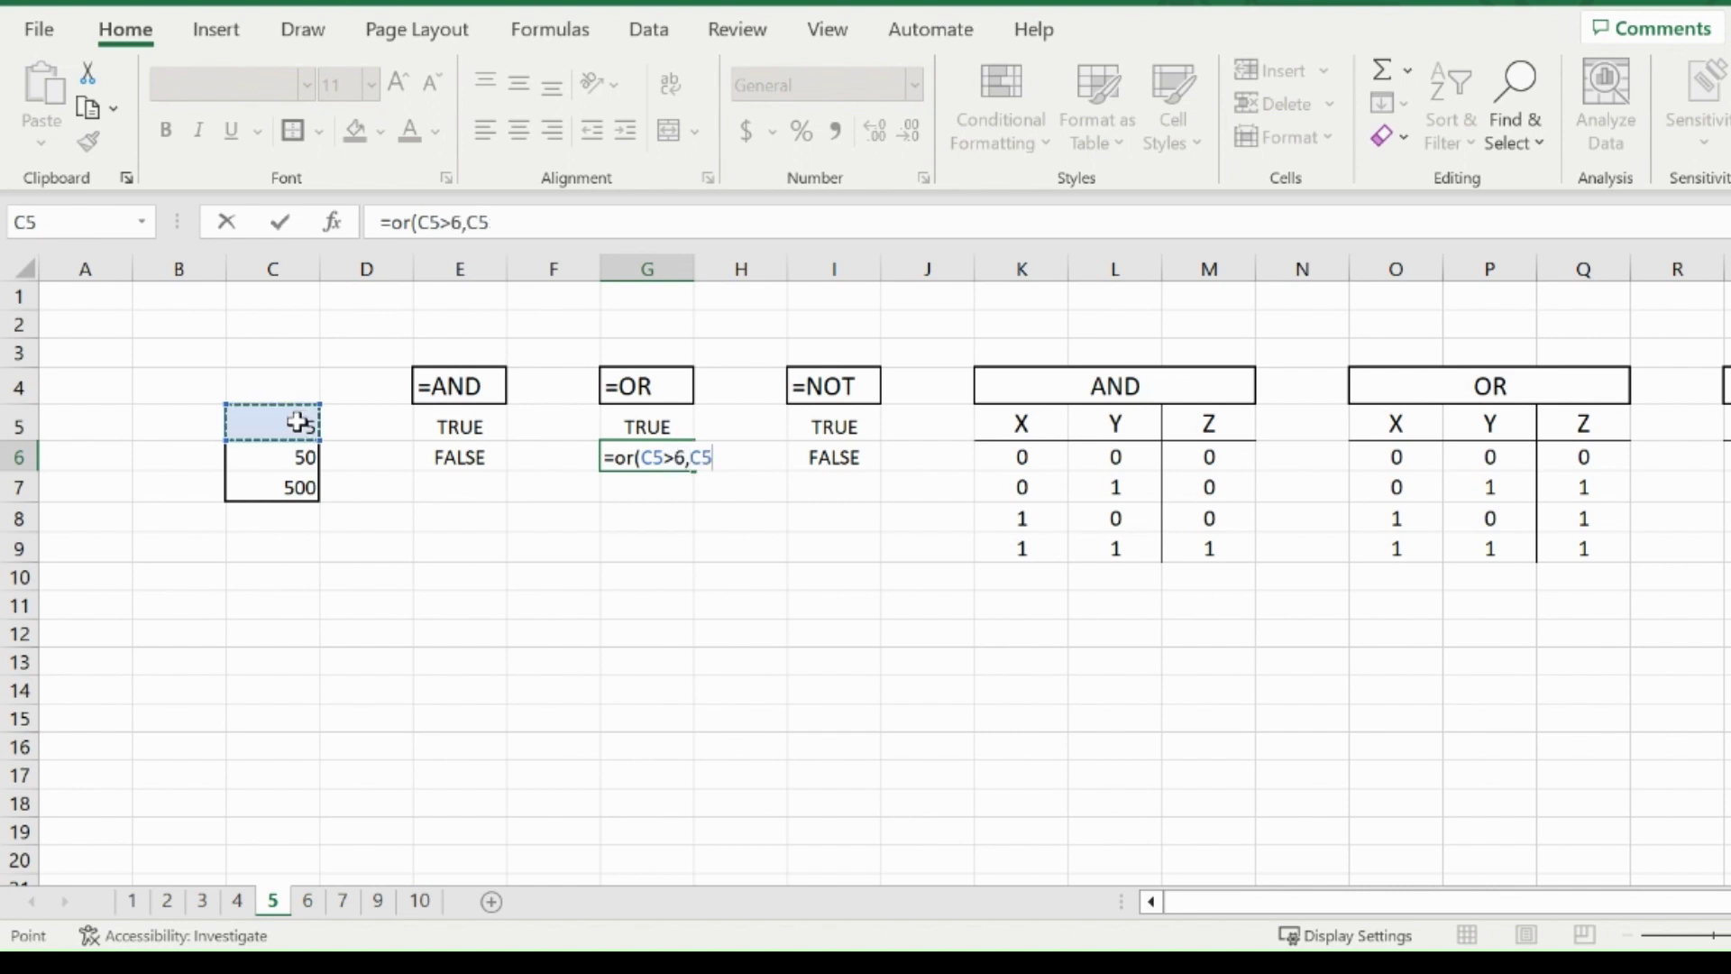
text(>7)
key(Return)
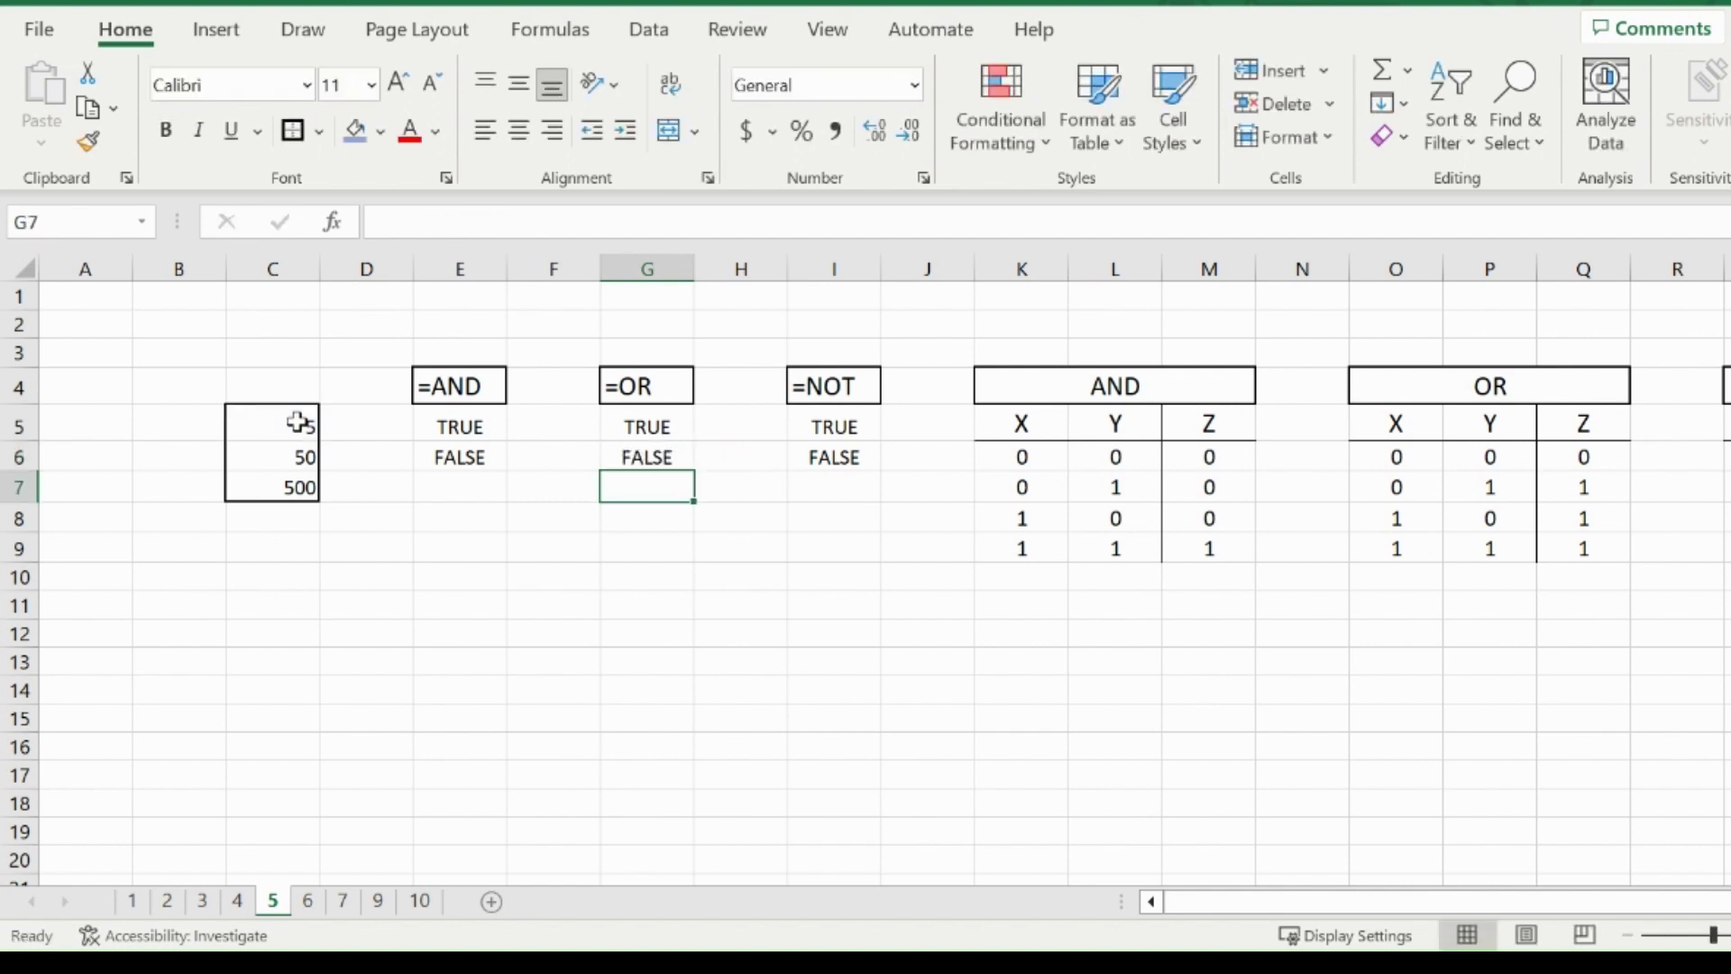